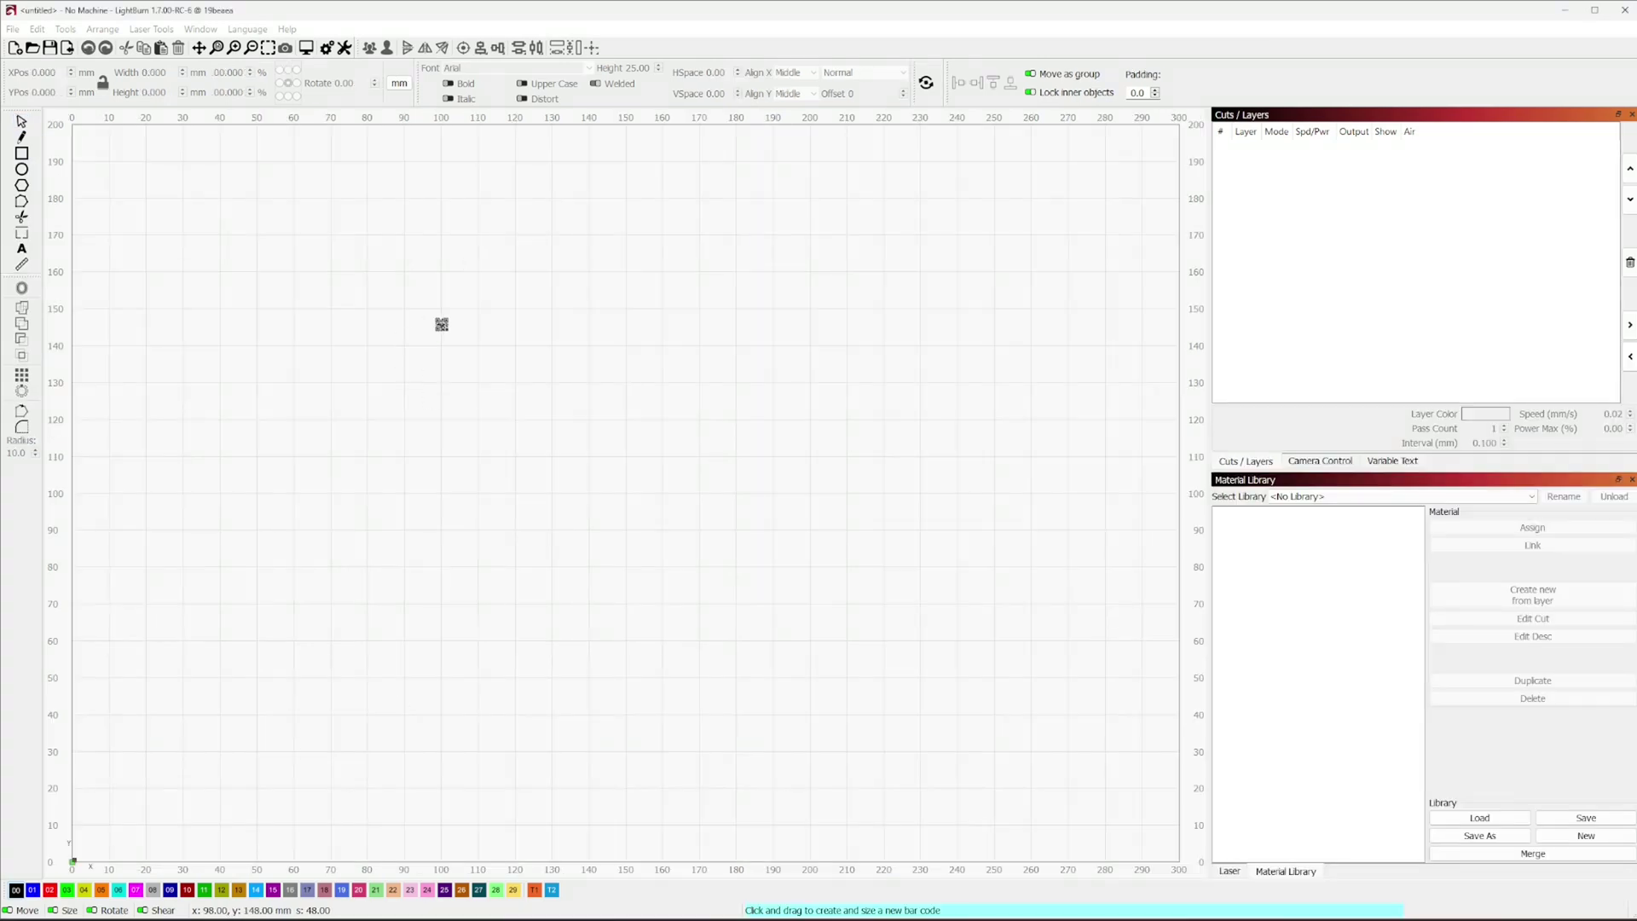
Step: Draw a new bar code box on the canvas and browse the available bar code types
{"action": "left_click_drag", "start_coordinate": [442, 324], "coordinate": [614, 495]}
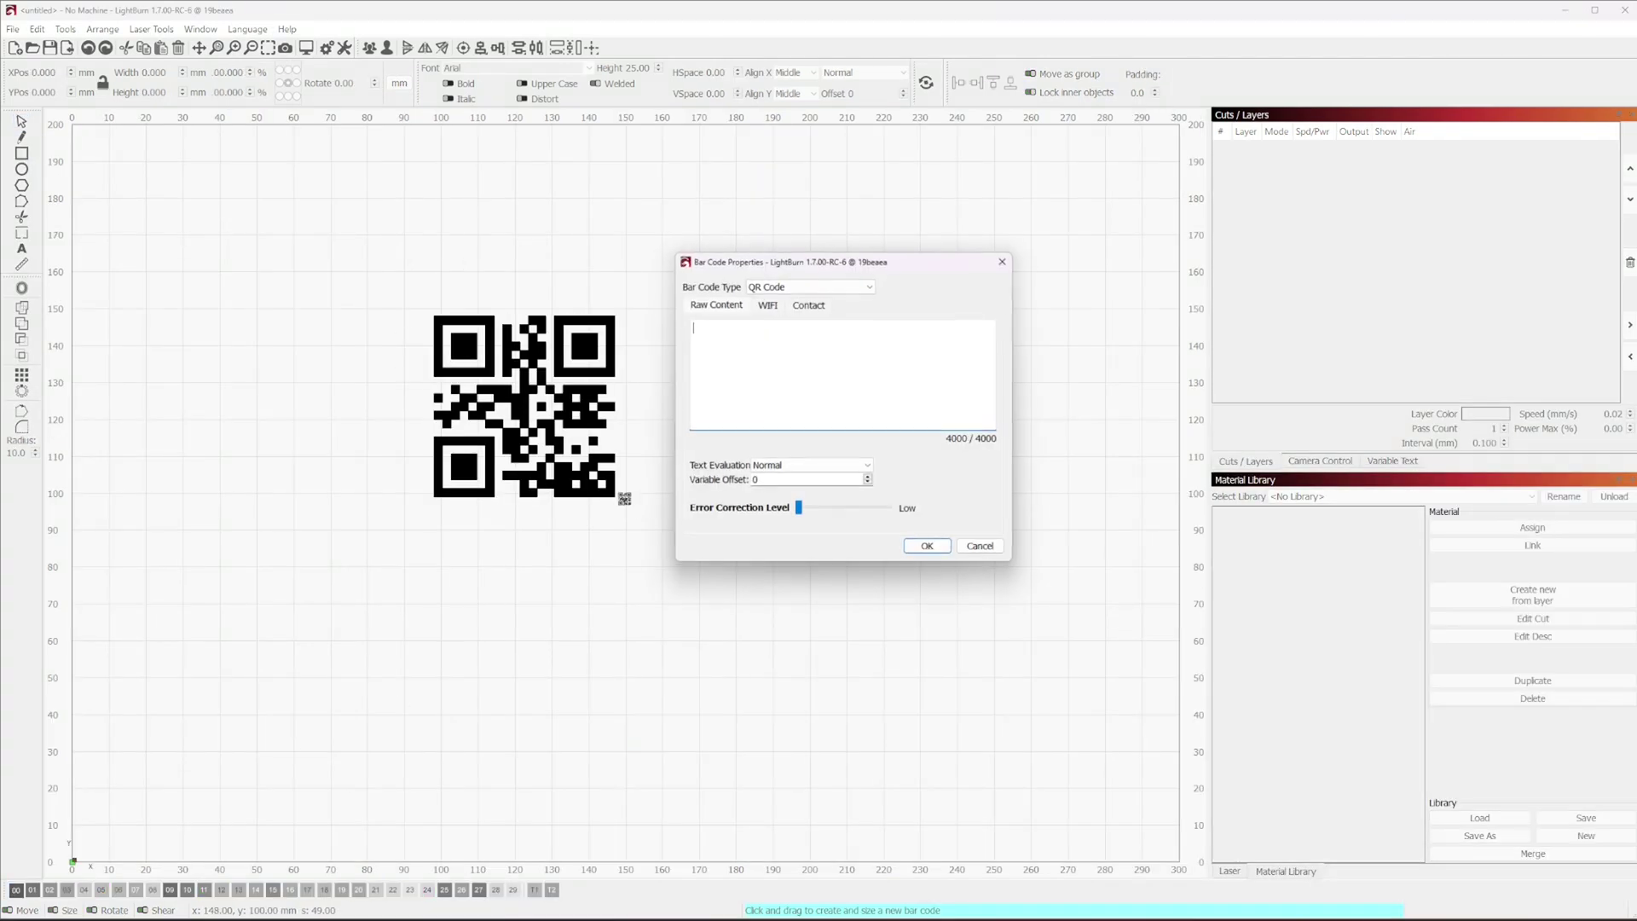
{"action": "left_click", "coordinate": [814, 286]}
{"action": "scroll", "coordinate": [871, 360], "scroll_direction": "up", "scroll_amount": 2}
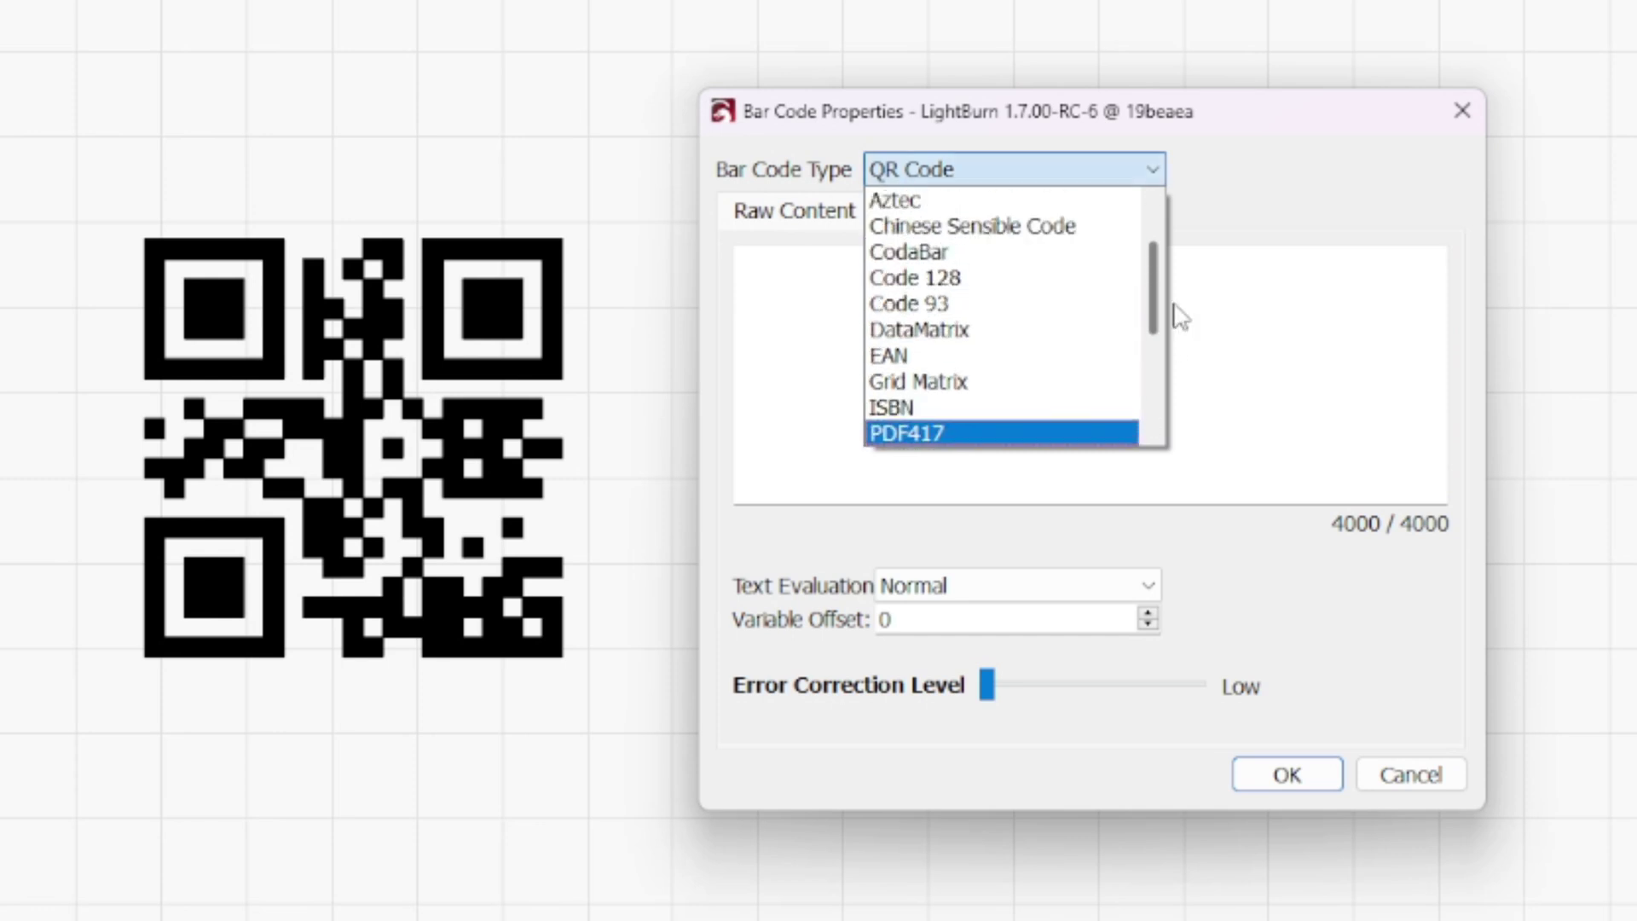
{"action": "scroll", "coordinate": [1175, 273], "scroll_direction": "up", "scroll_amount": 1}
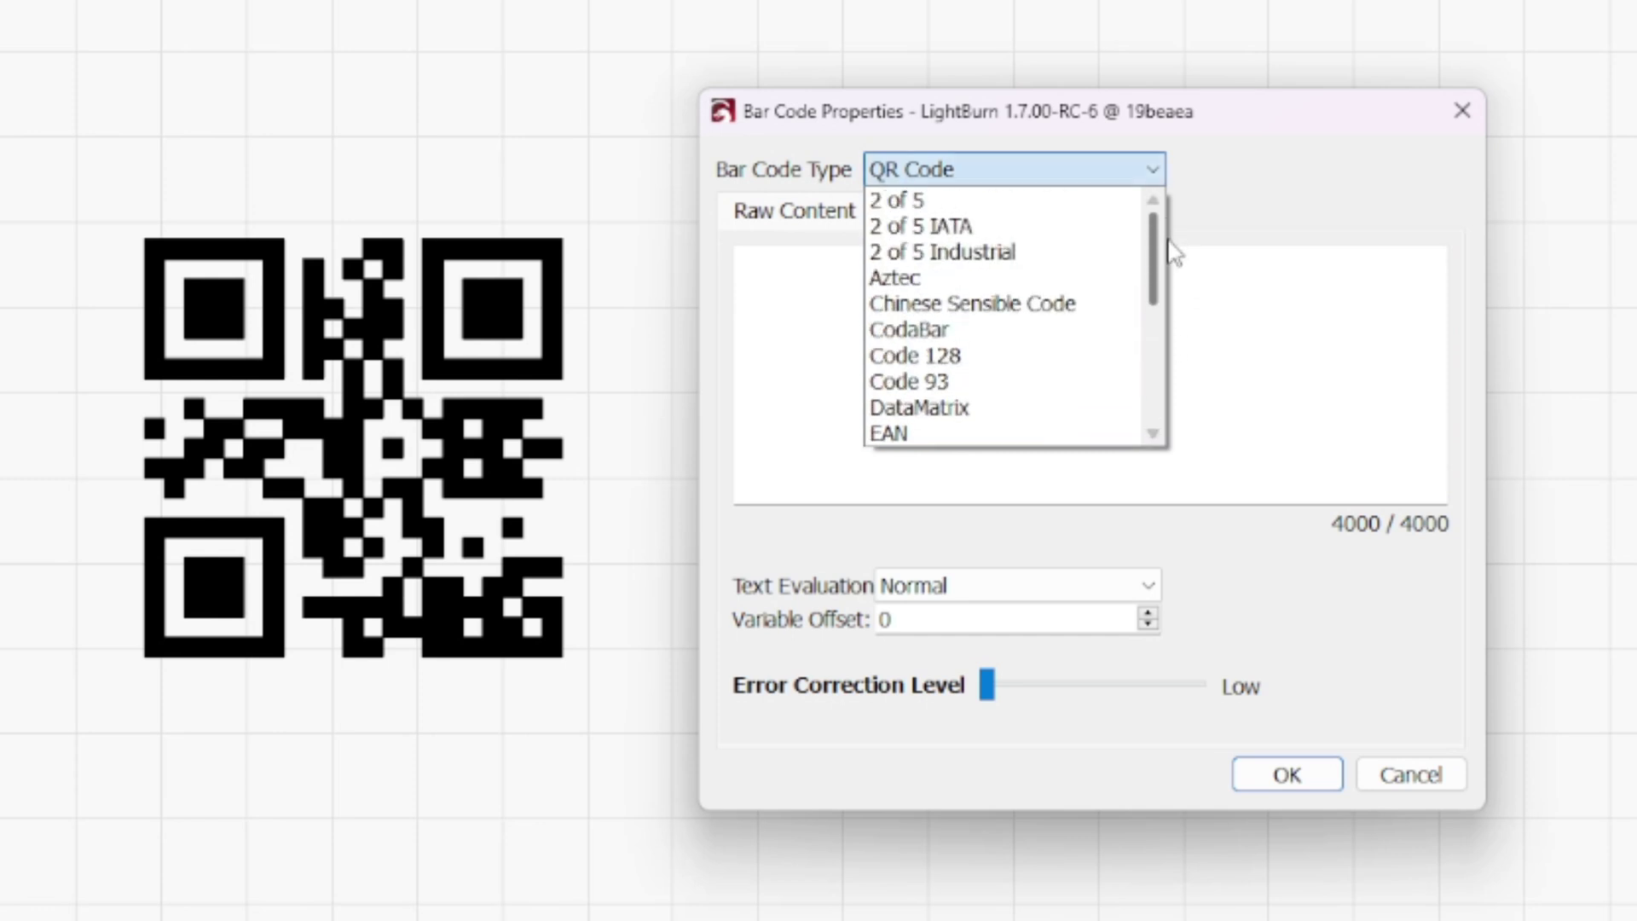
{"action": "scroll", "coordinate": [1175, 282], "scroll_direction": "down", "scroll_amount": 2}
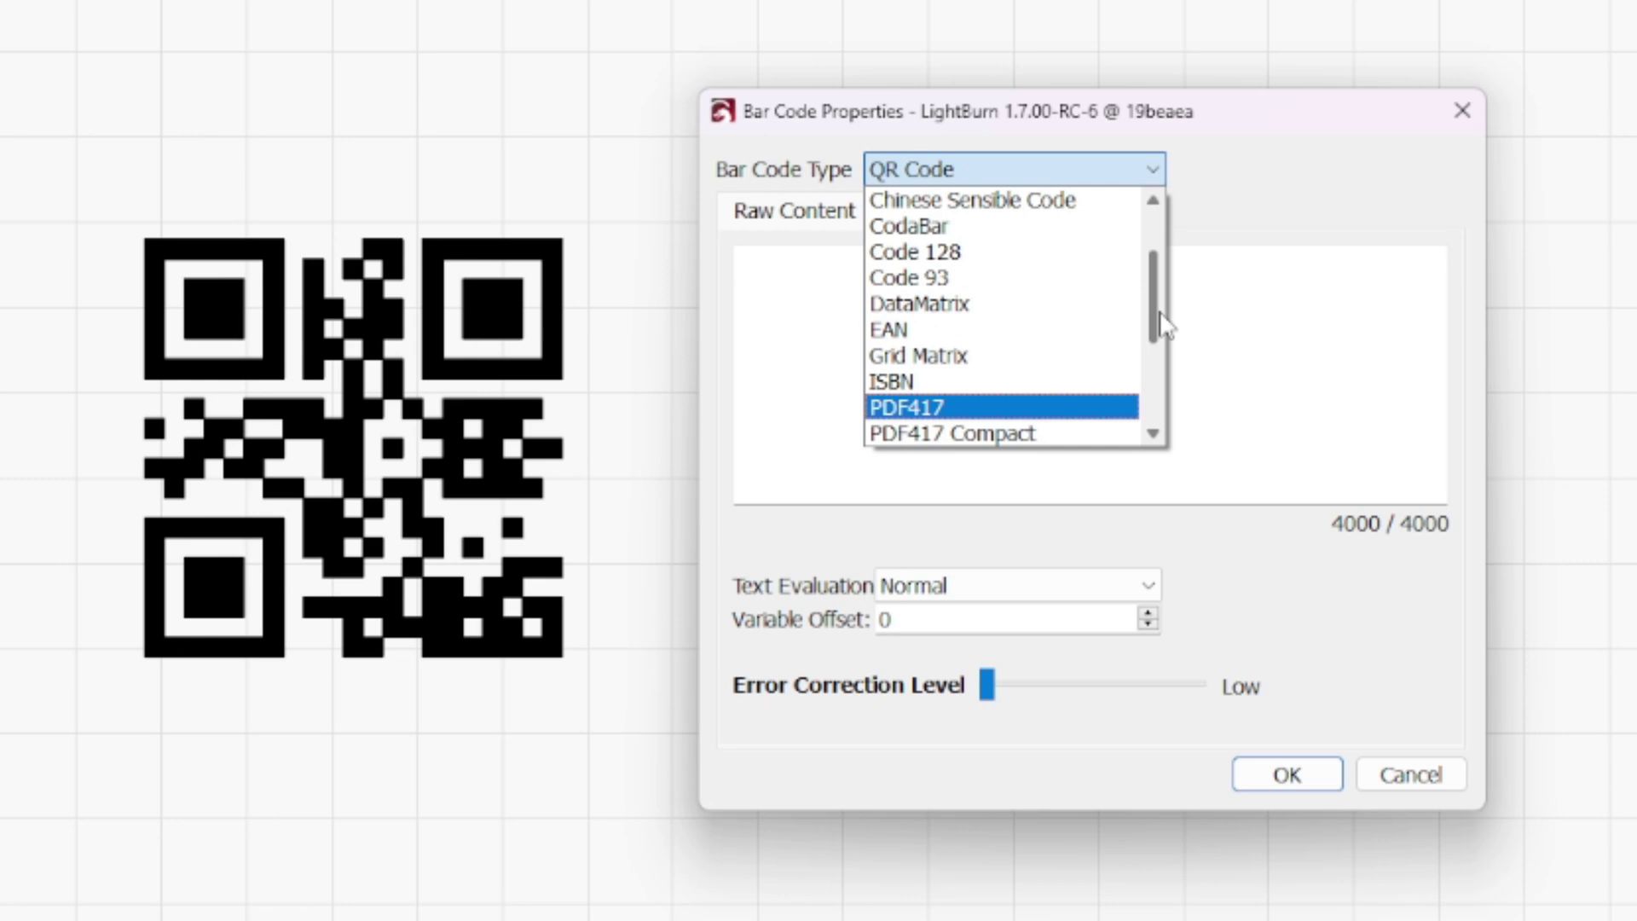
{"action": "left_click_drag", "start_coordinate": [1159, 341], "coordinate": [1161, 407]}
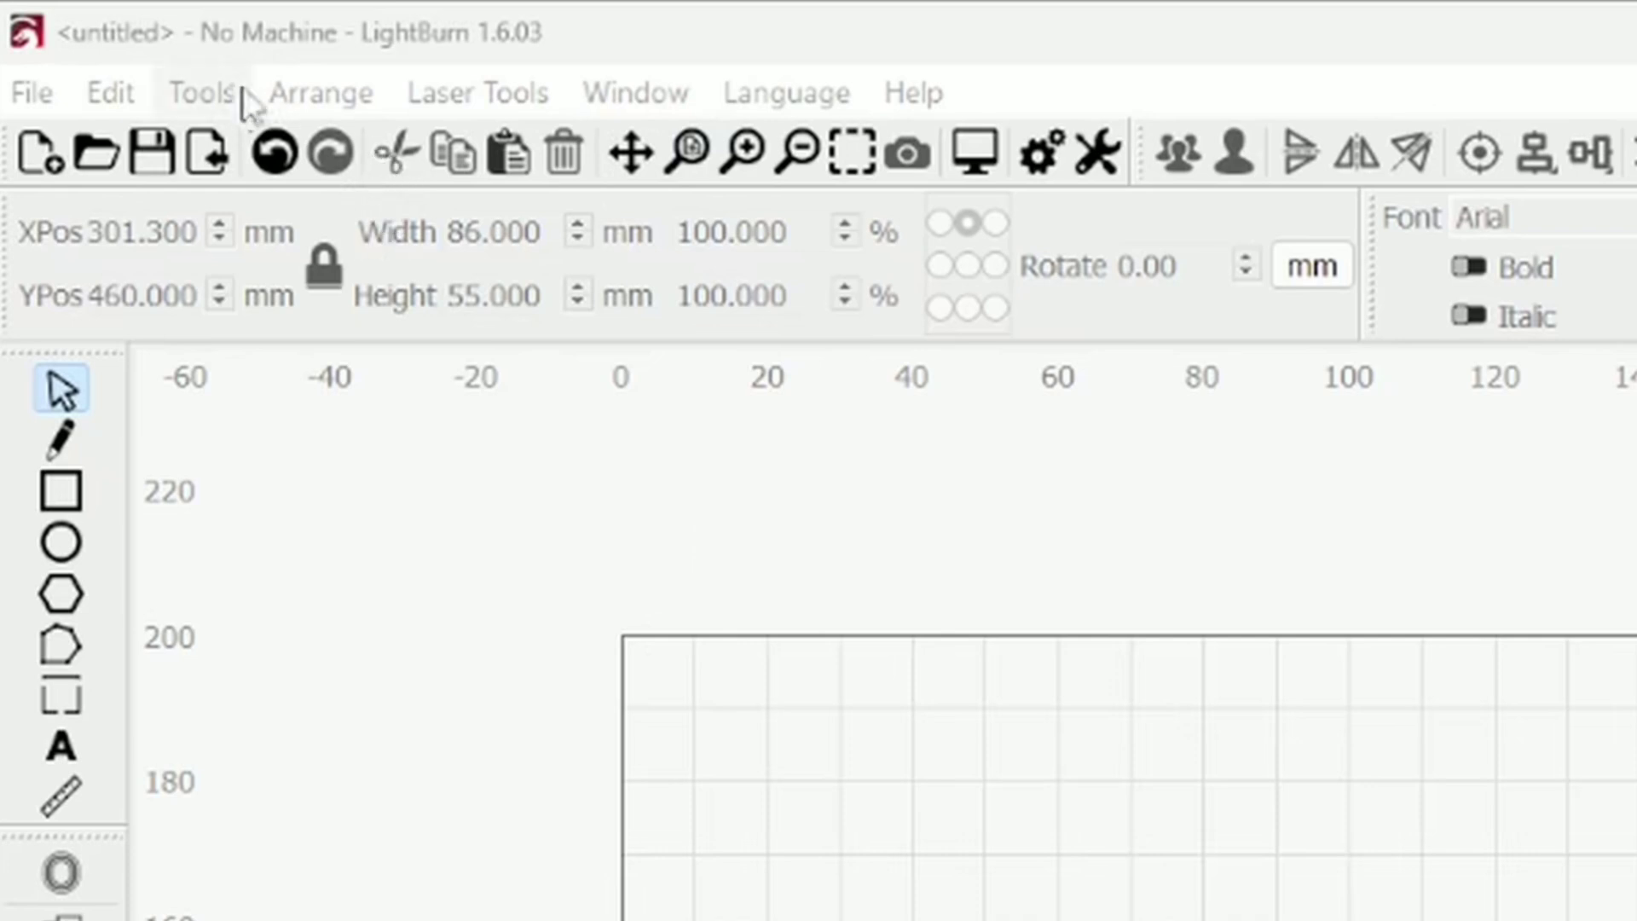
Step: Draw a QR code box in the upper-left area of the 86 × 55 mm card rectangle
{"action": "left_click", "coordinate": [226, 92]}
{"action": "left_click", "coordinate": [503, 831]}
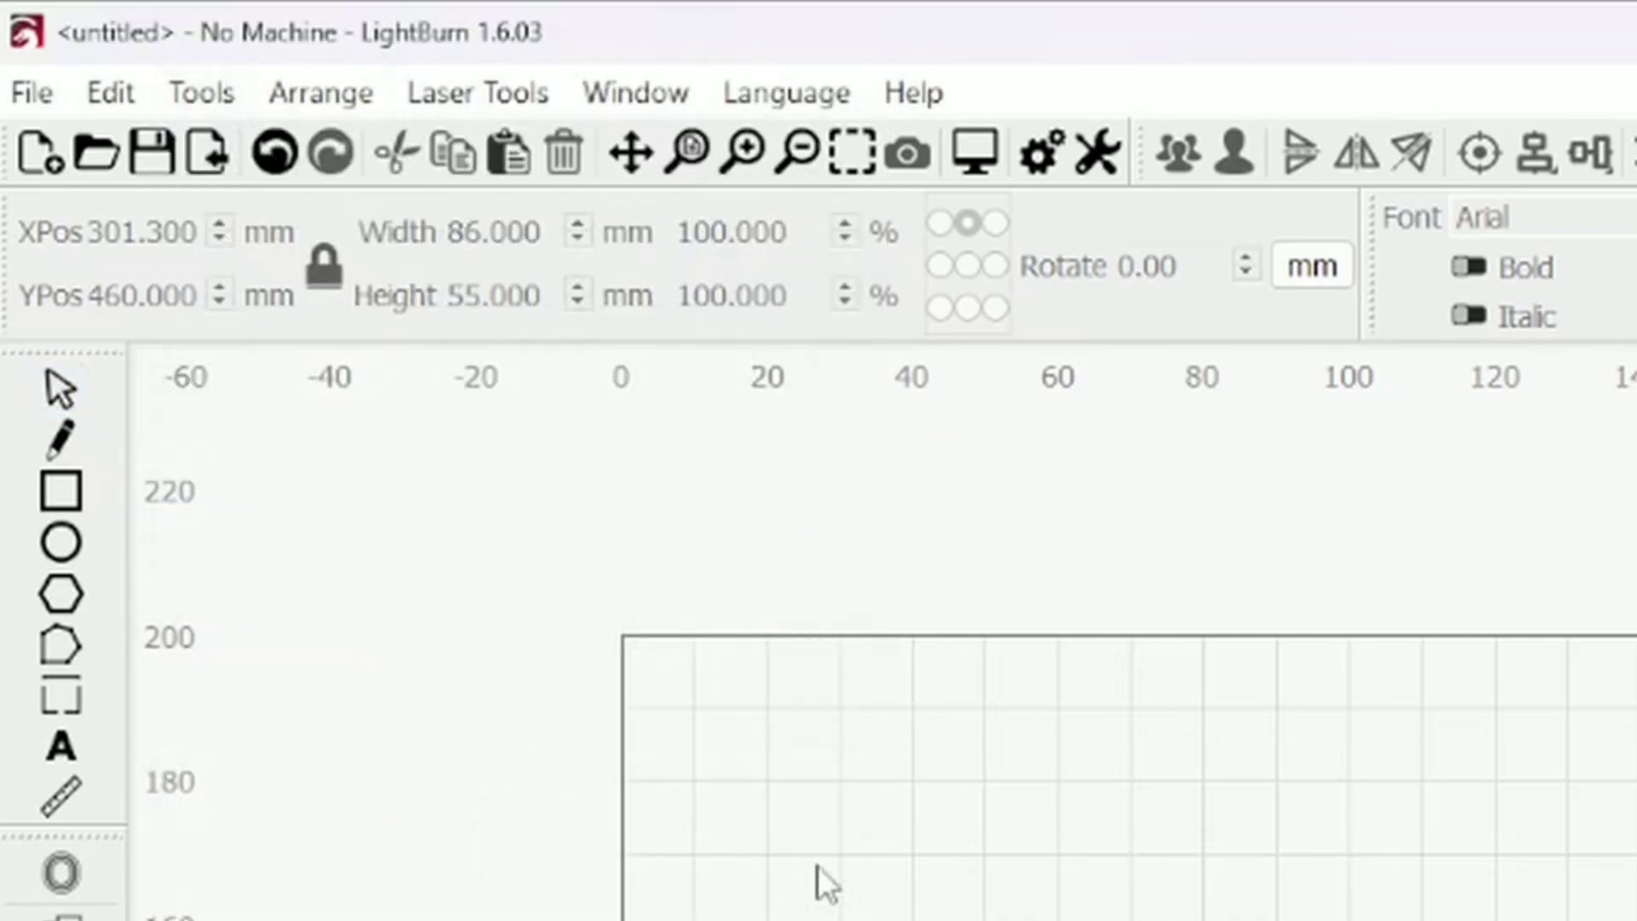
{"action": "left_click_drag", "start_coordinate": [816, 866], "coordinate": [1086, 920]}
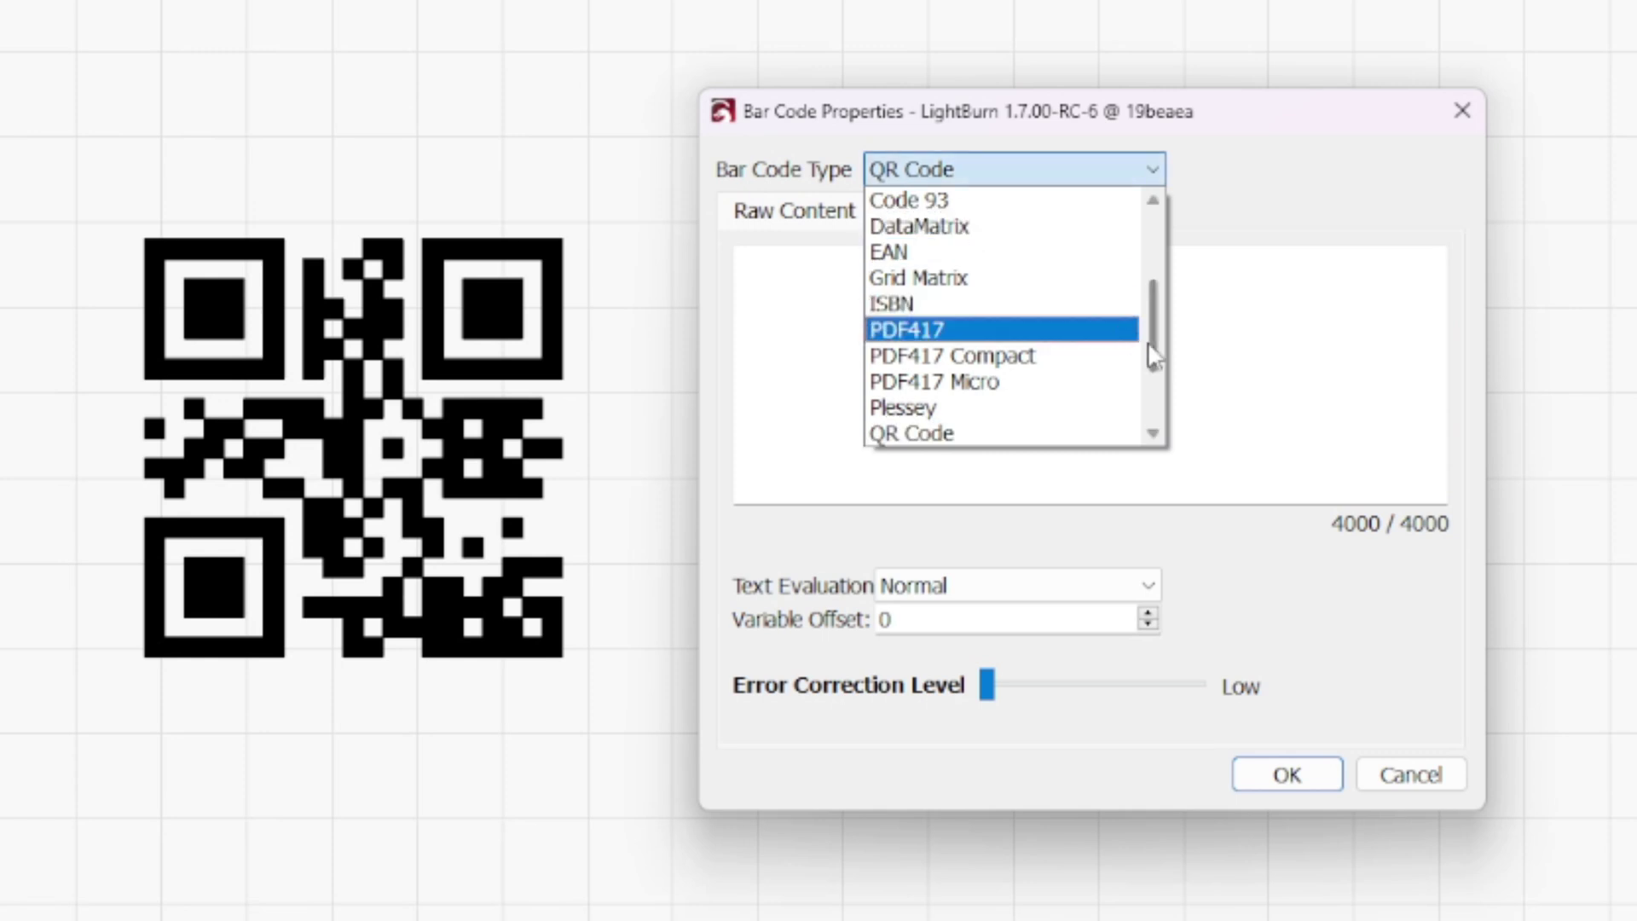
Step: Browse the bar code type list, then cancel so no code is placed
{"action": "scroll", "coordinate": [1151, 328], "scroll_direction": "up", "scroll_amount": 3}
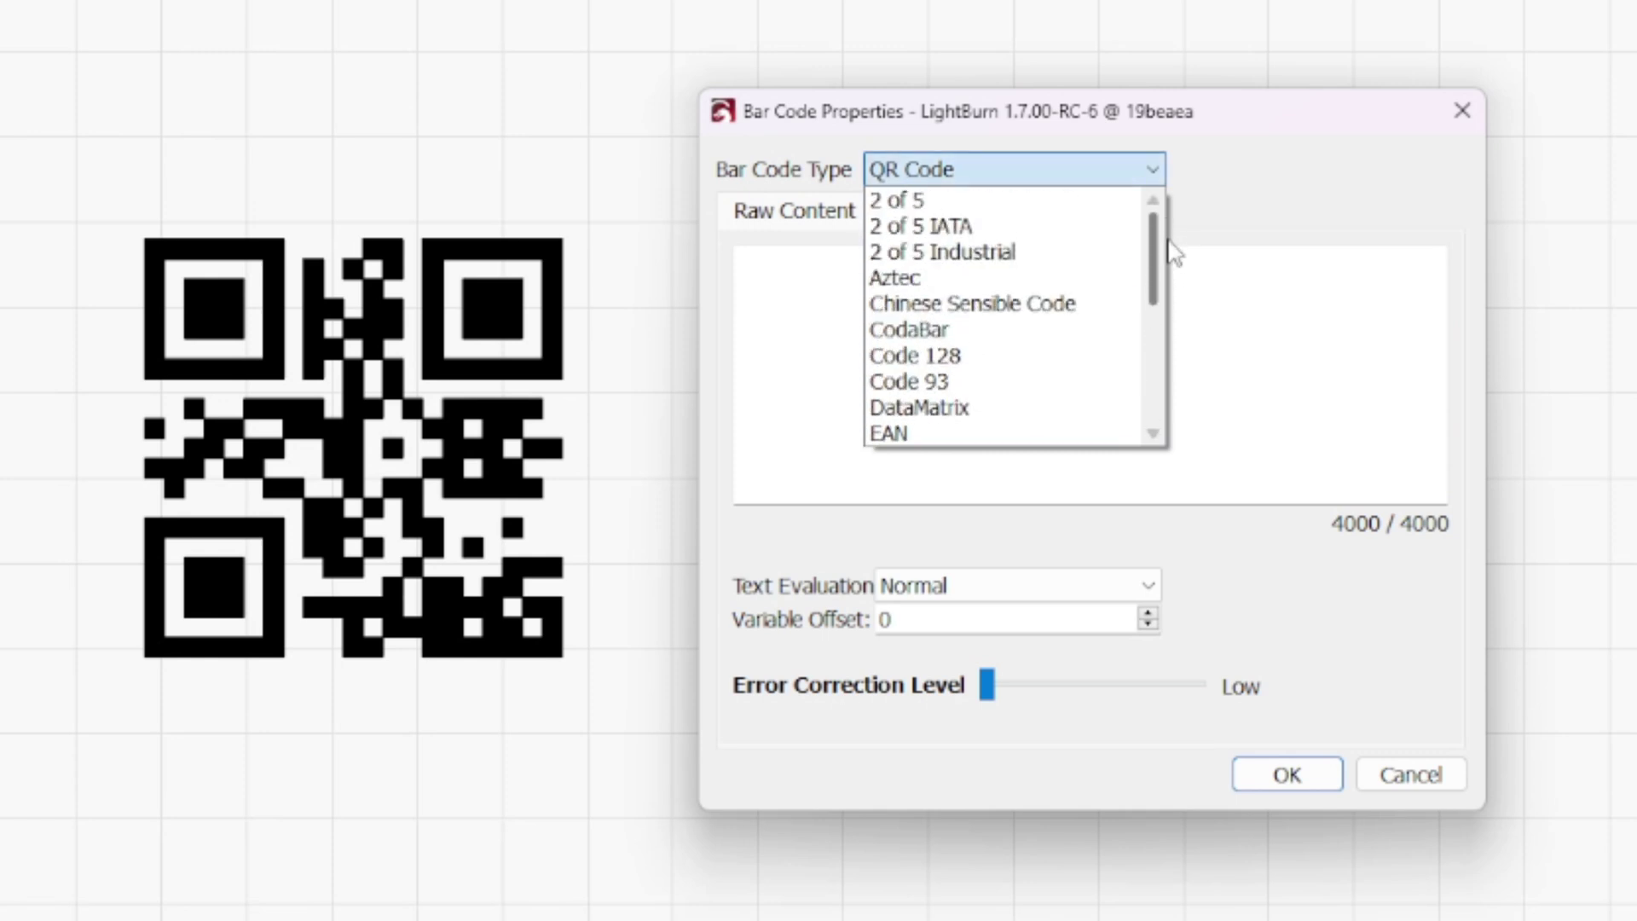
{"action": "scroll", "coordinate": [1168, 298], "scroll_direction": "down", "scroll_amount": 3}
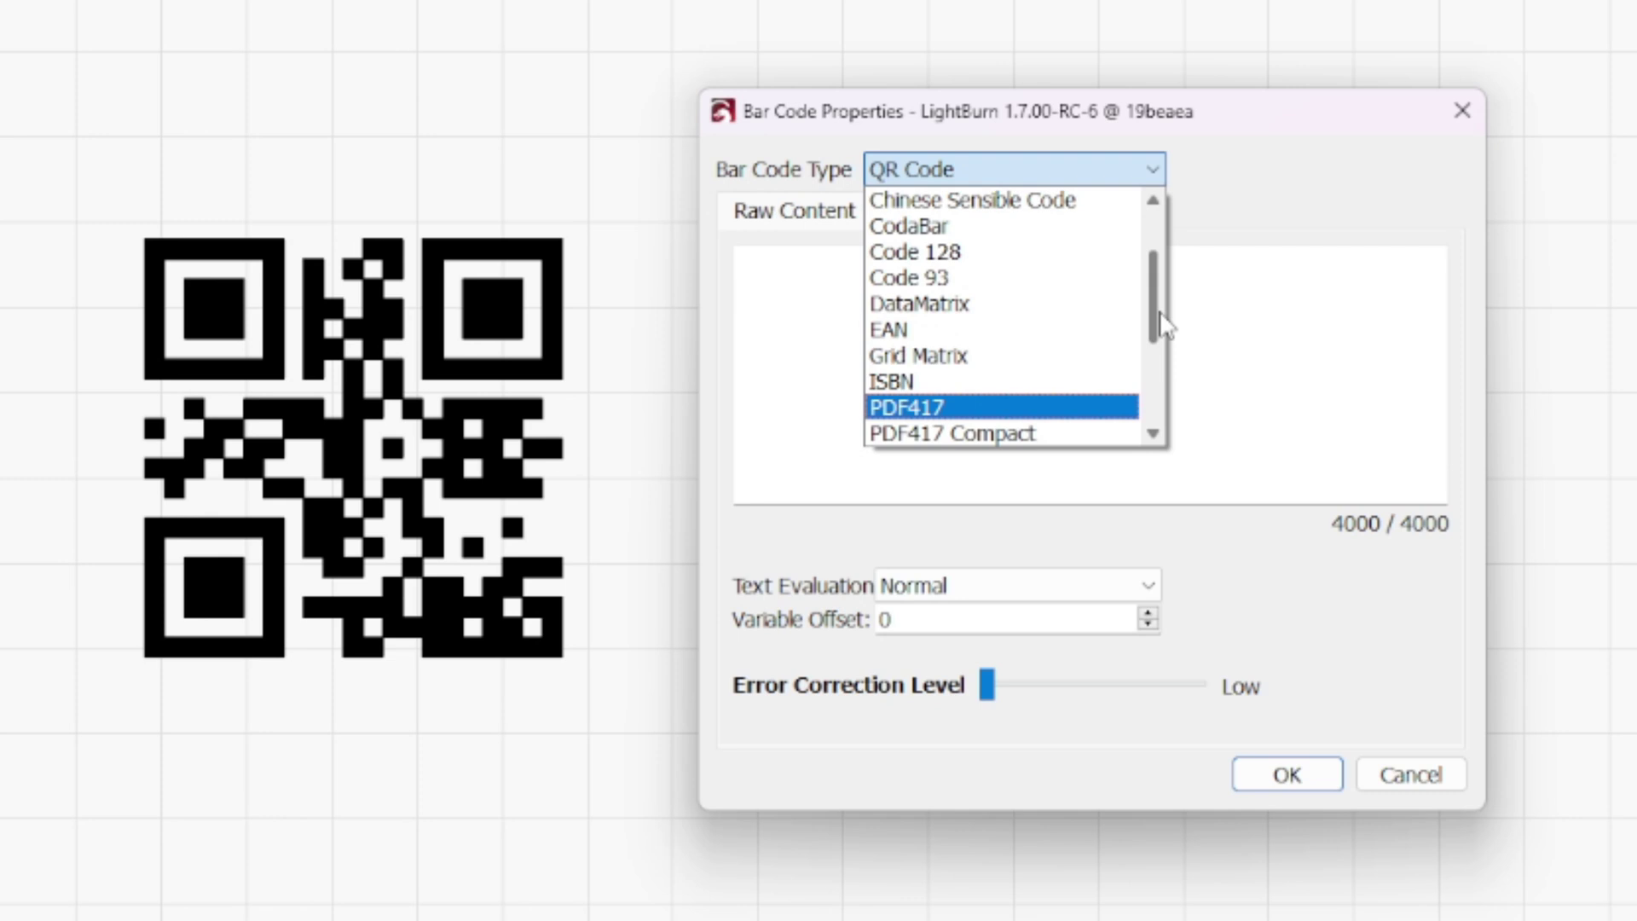
{"action": "left_click_drag", "start_coordinate": [1161, 342], "coordinate": [1161, 401]}
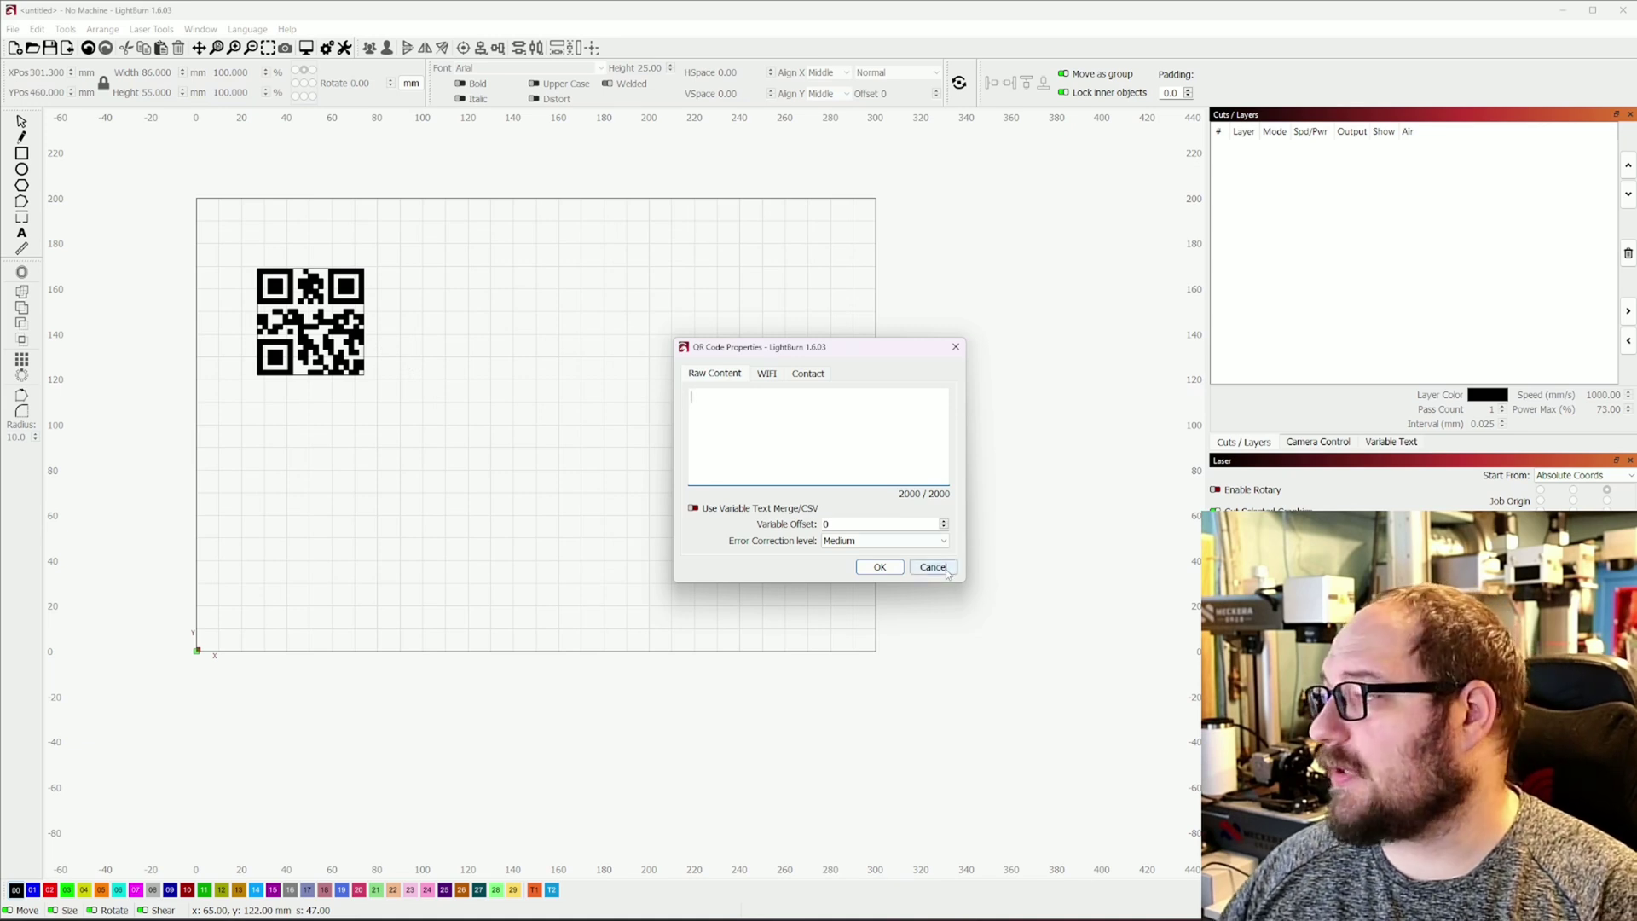
{"action": "left_click", "coordinate": [932, 566]}
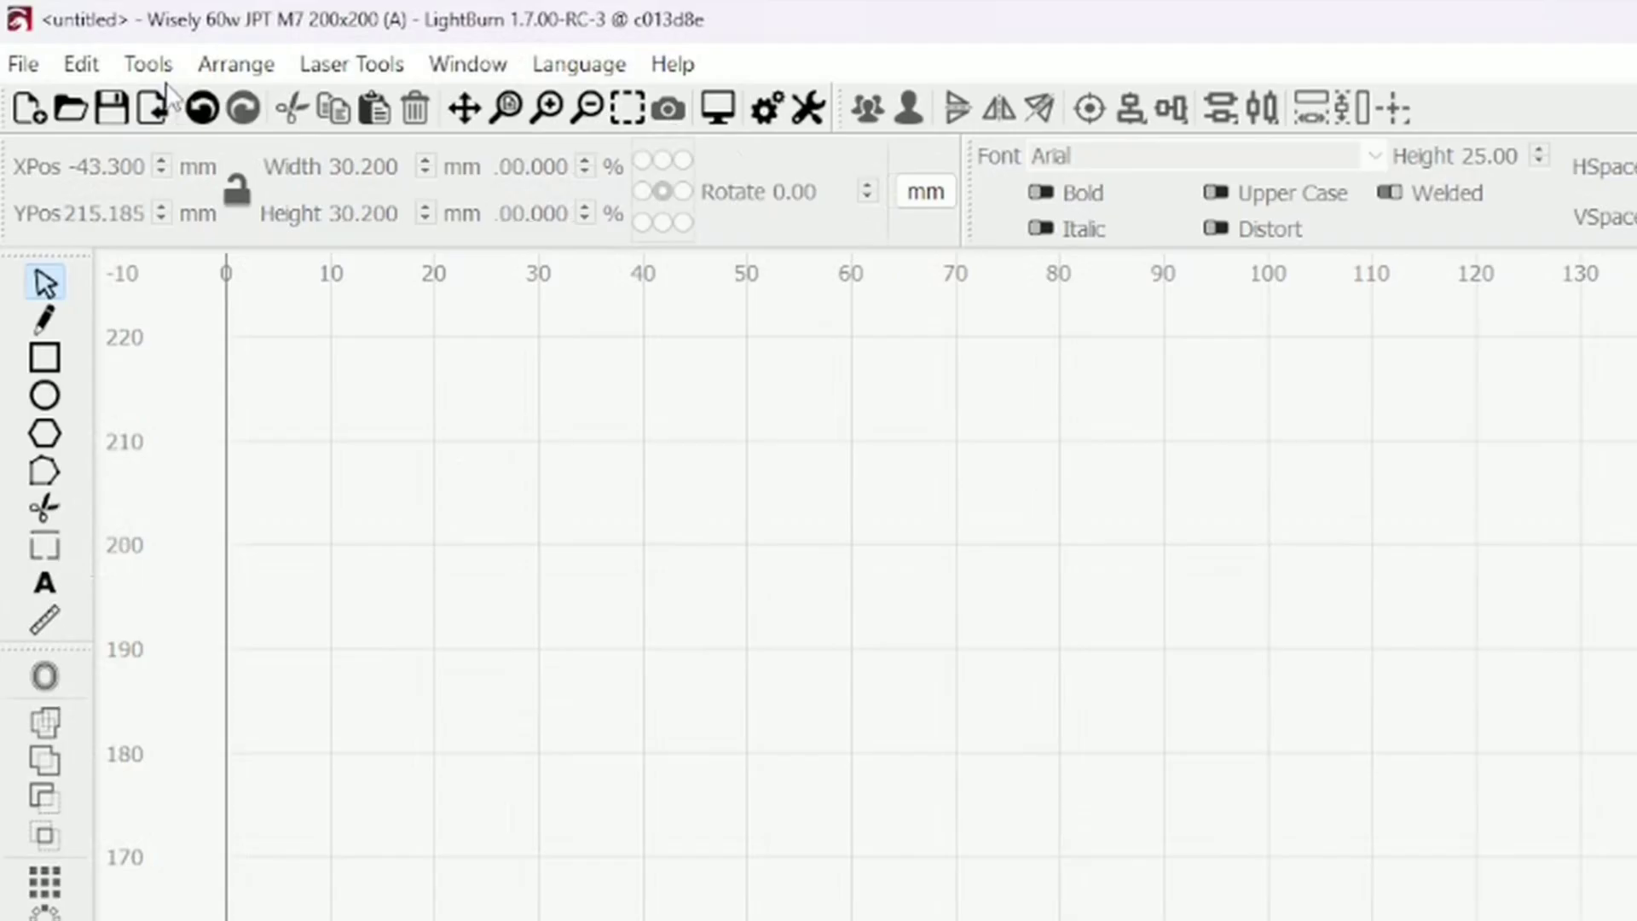
Step: Draw a square QR code on the empty canvas with the Create Bar Code tool
{"action": "left_click", "coordinate": [65, 29]}
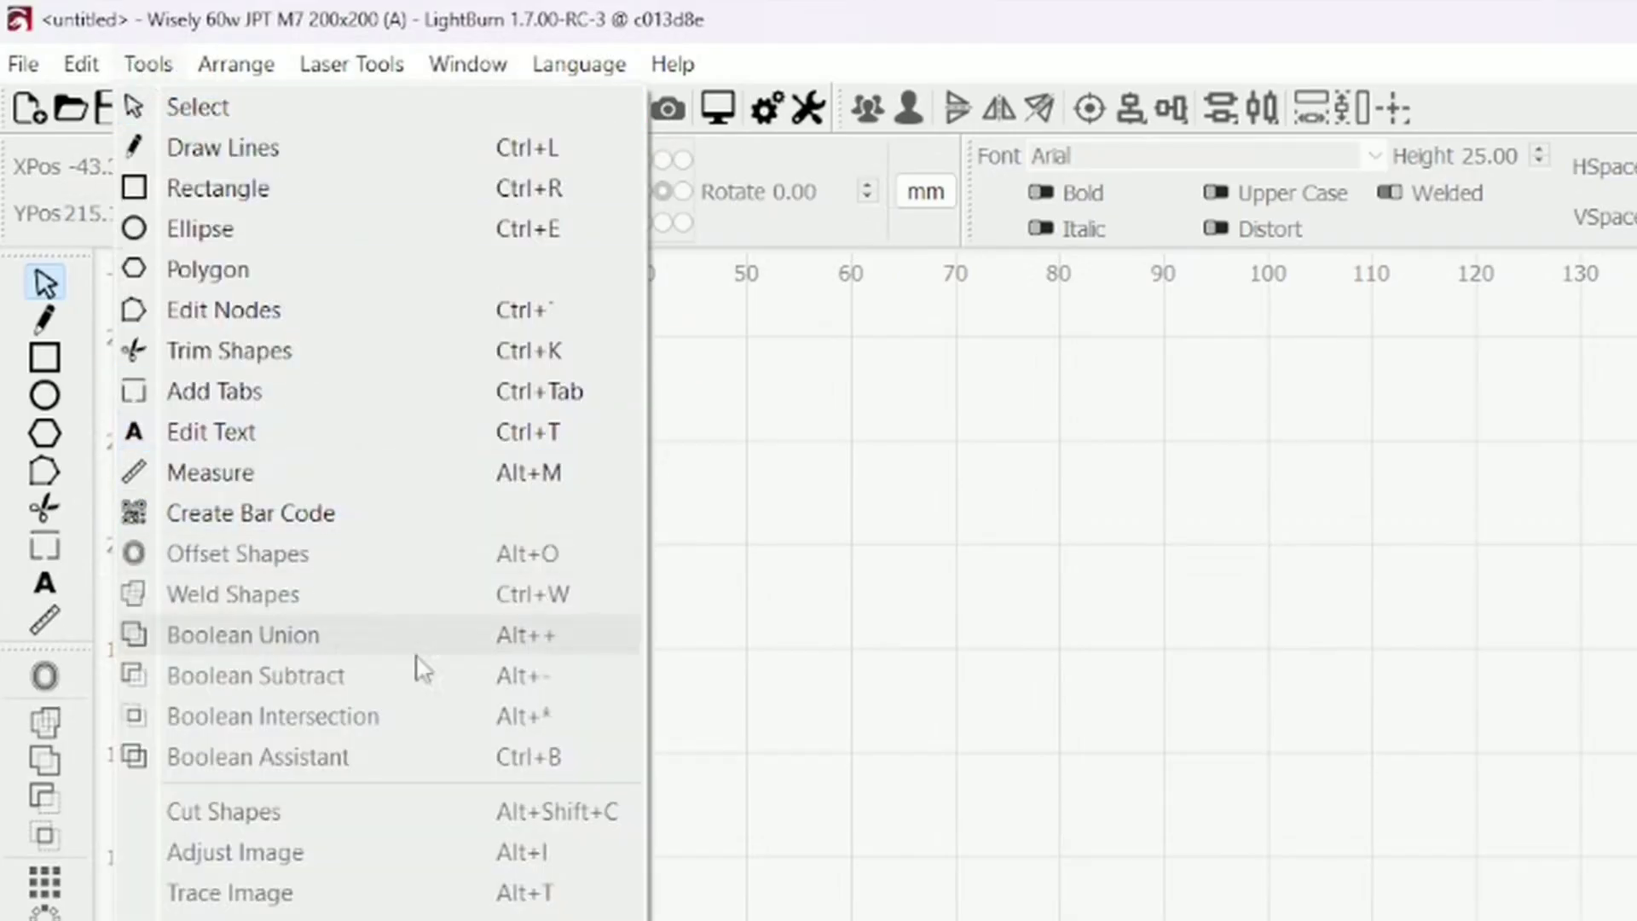
{"action": "left_click", "coordinate": [324, 522]}
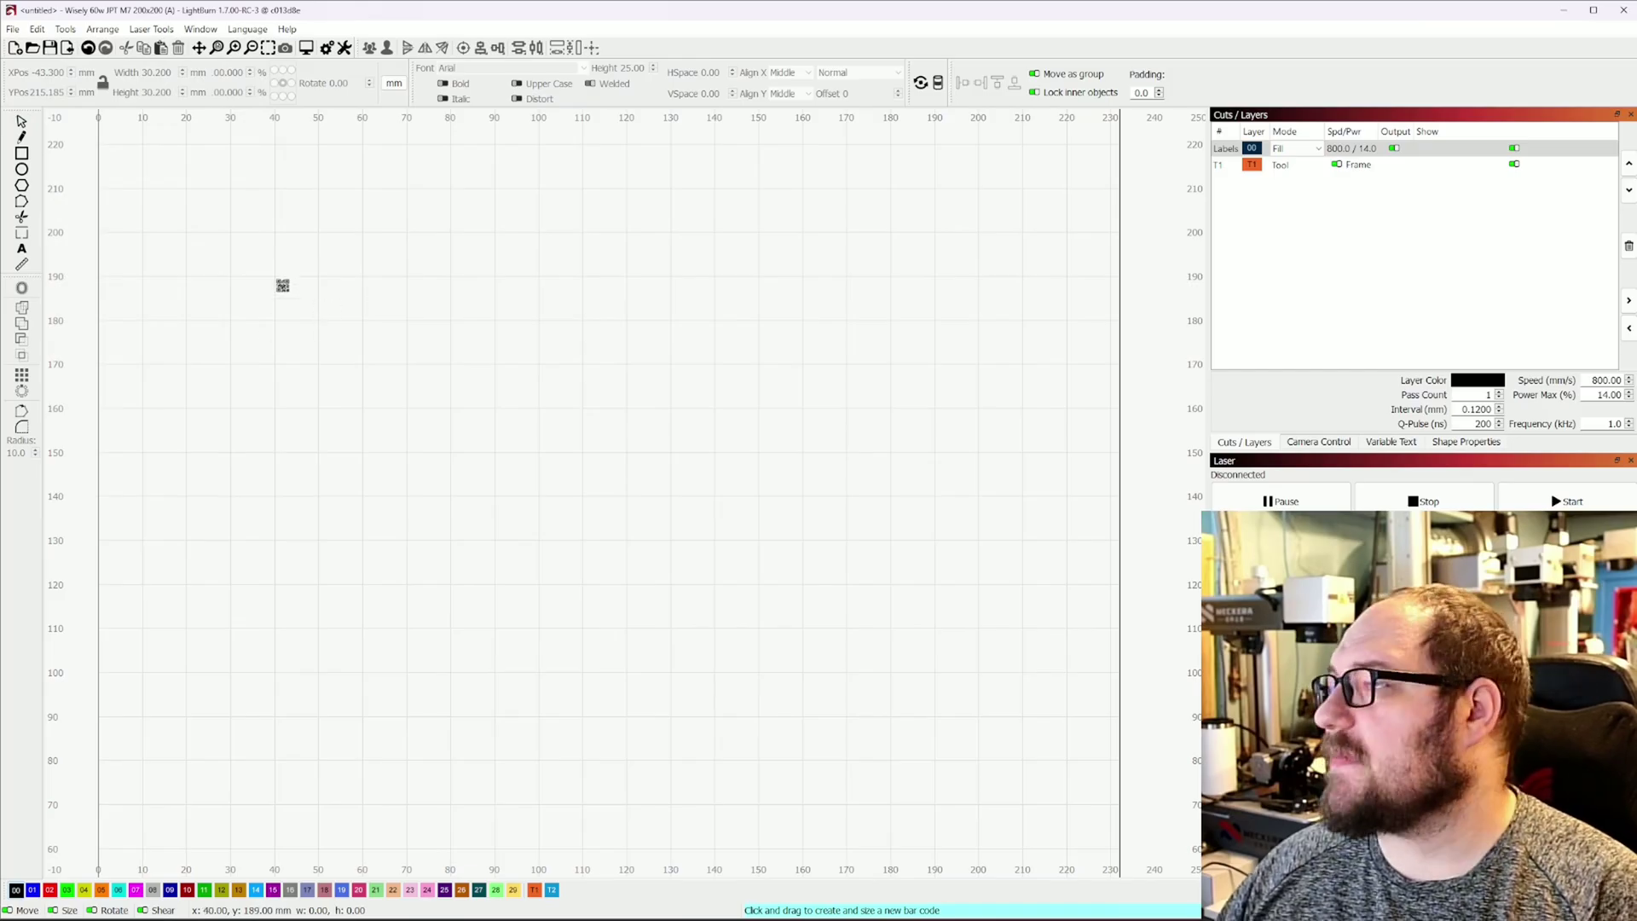
{"action": "left_click_drag", "start_coordinate": [275, 281], "coordinate": [524, 543]}
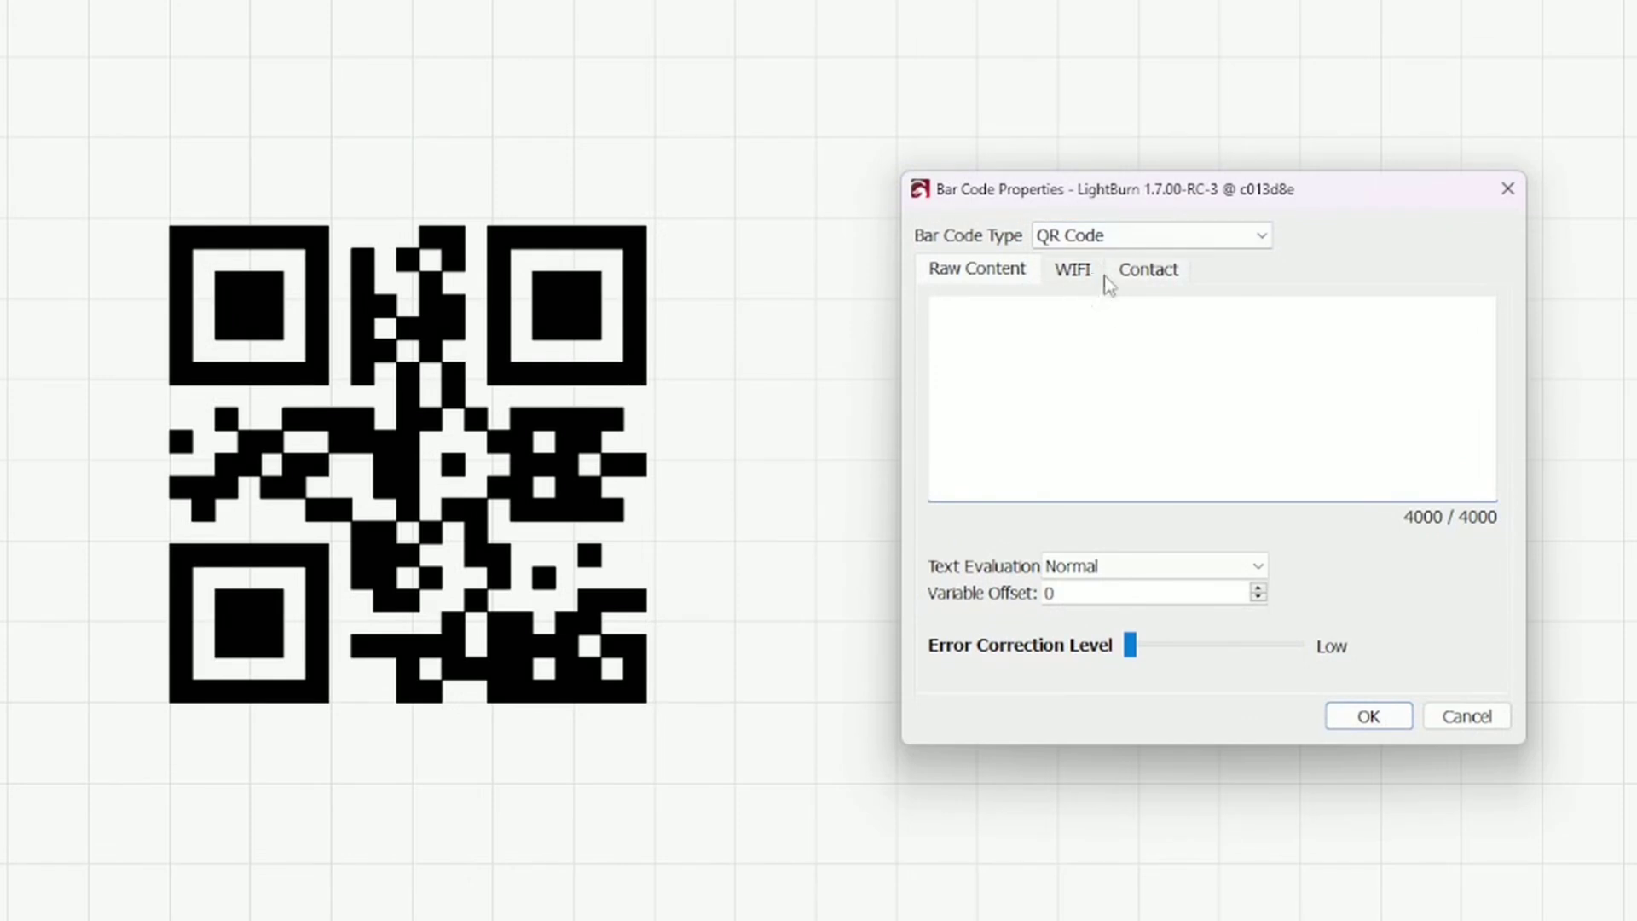
Step: Browse the bar code types and switch the code to QR Micro Rectangular
{"action": "left_click", "coordinate": [1202, 233]}
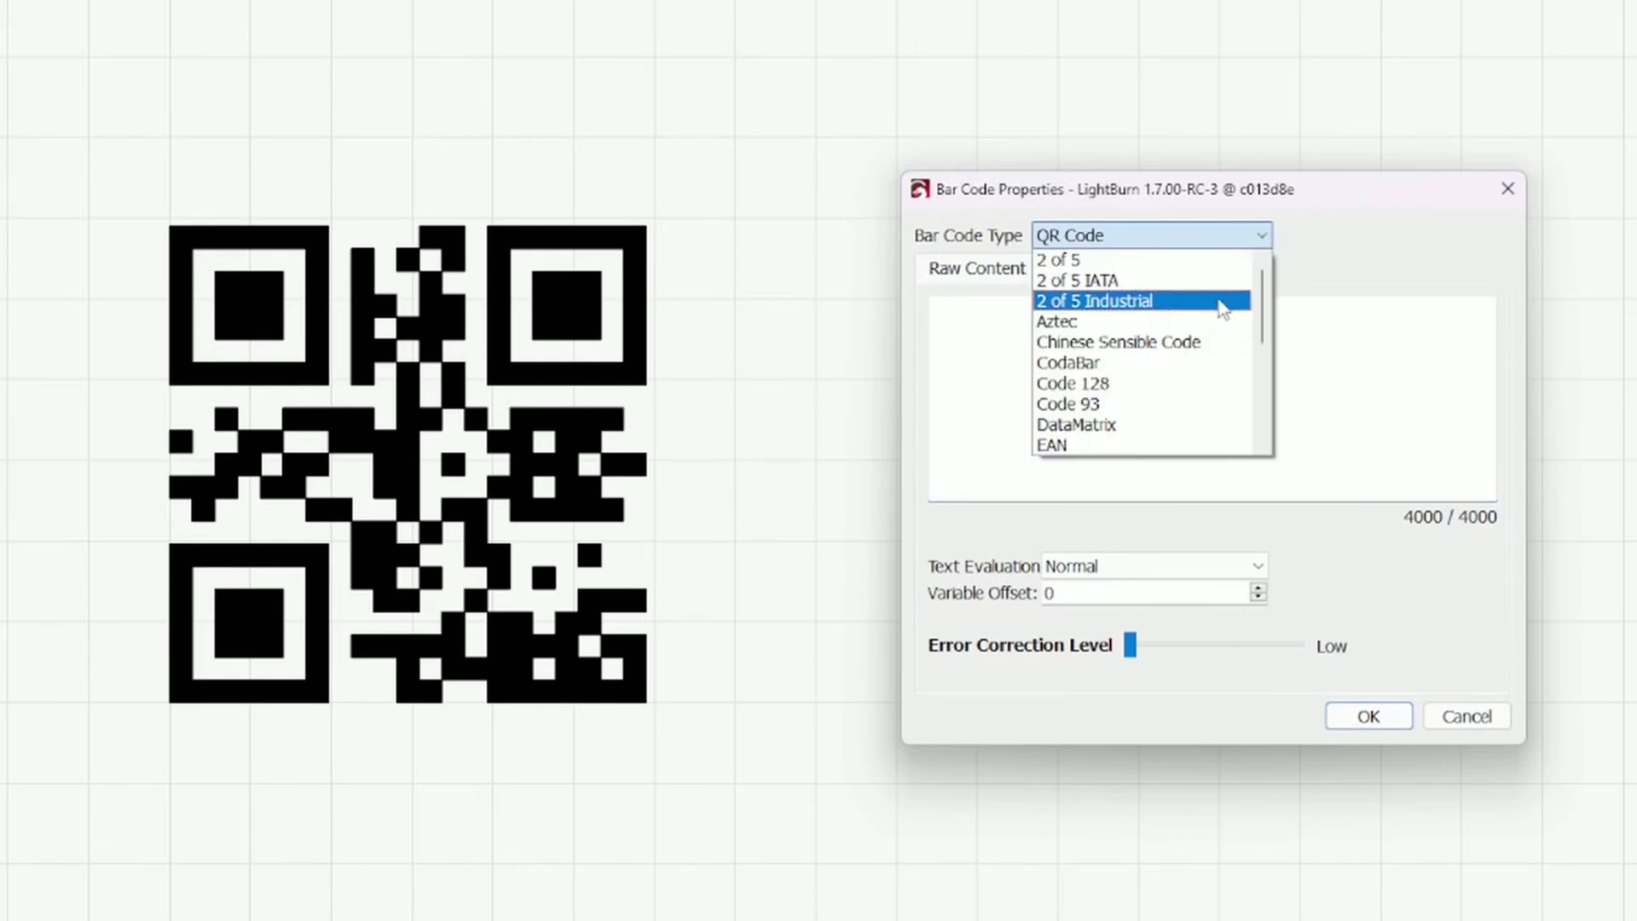
{"action": "scroll", "coordinate": [1266, 316], "scroll_direction": "down", "scroll_amount": 5}
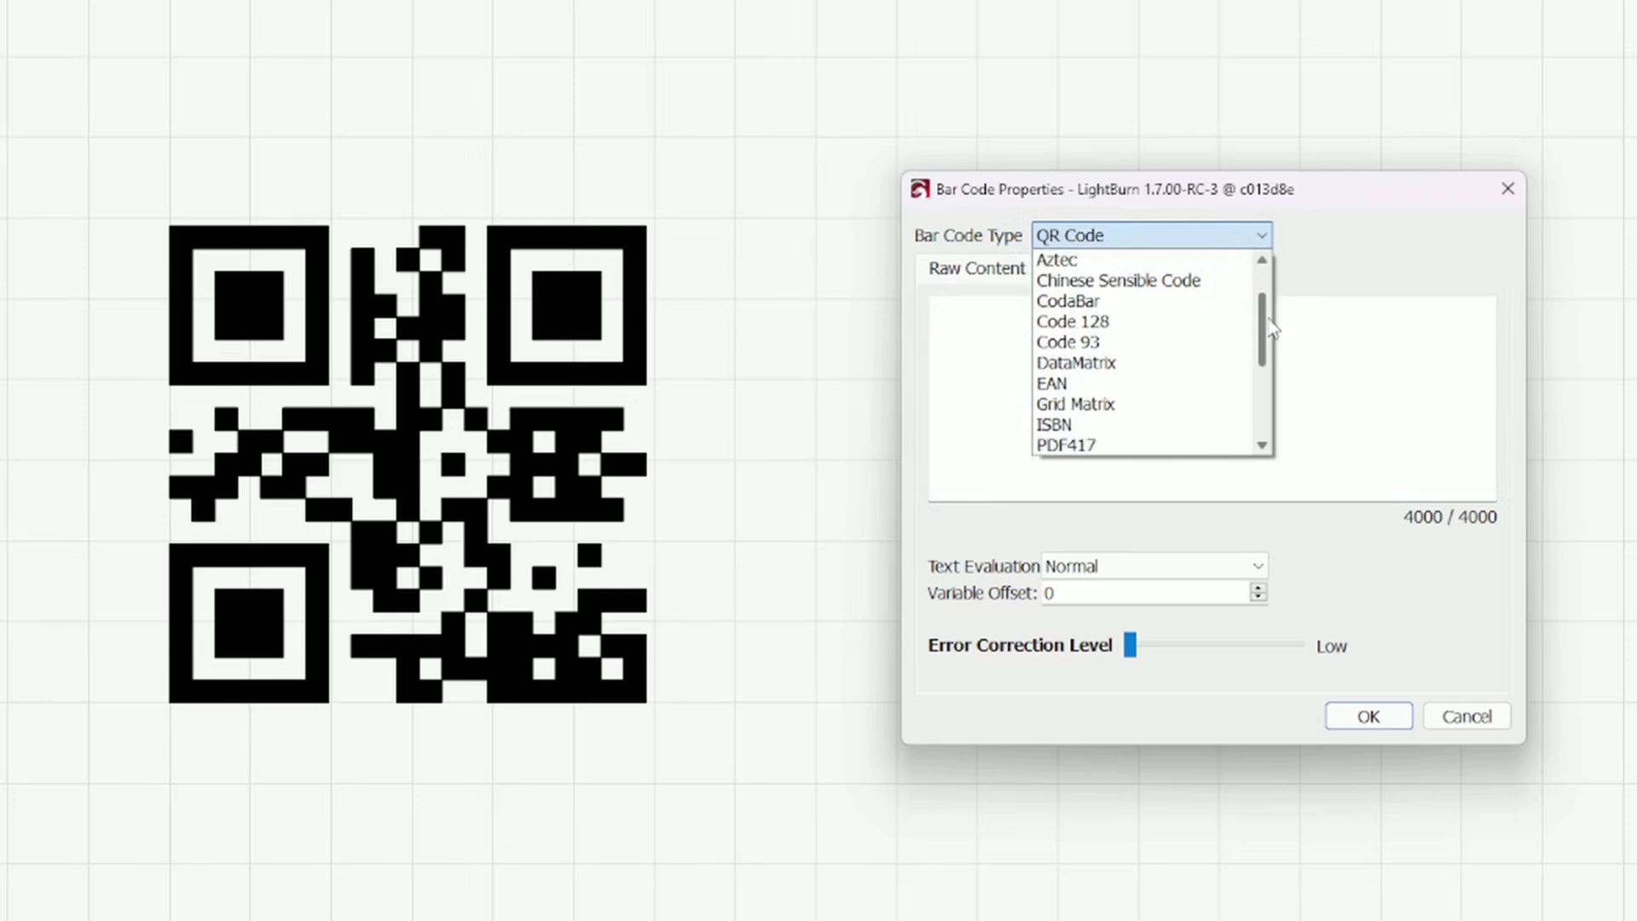
{"action": "mouse_move", "coordinate": [1271, 341]}
{"action": "left_mouse_down"}
{"action": "mouse_move", "coordinate": [1270, 408]}
{"action": "mouse_move", "coordinate": [1253, 346]}
{"action": "left_mouse_up"}
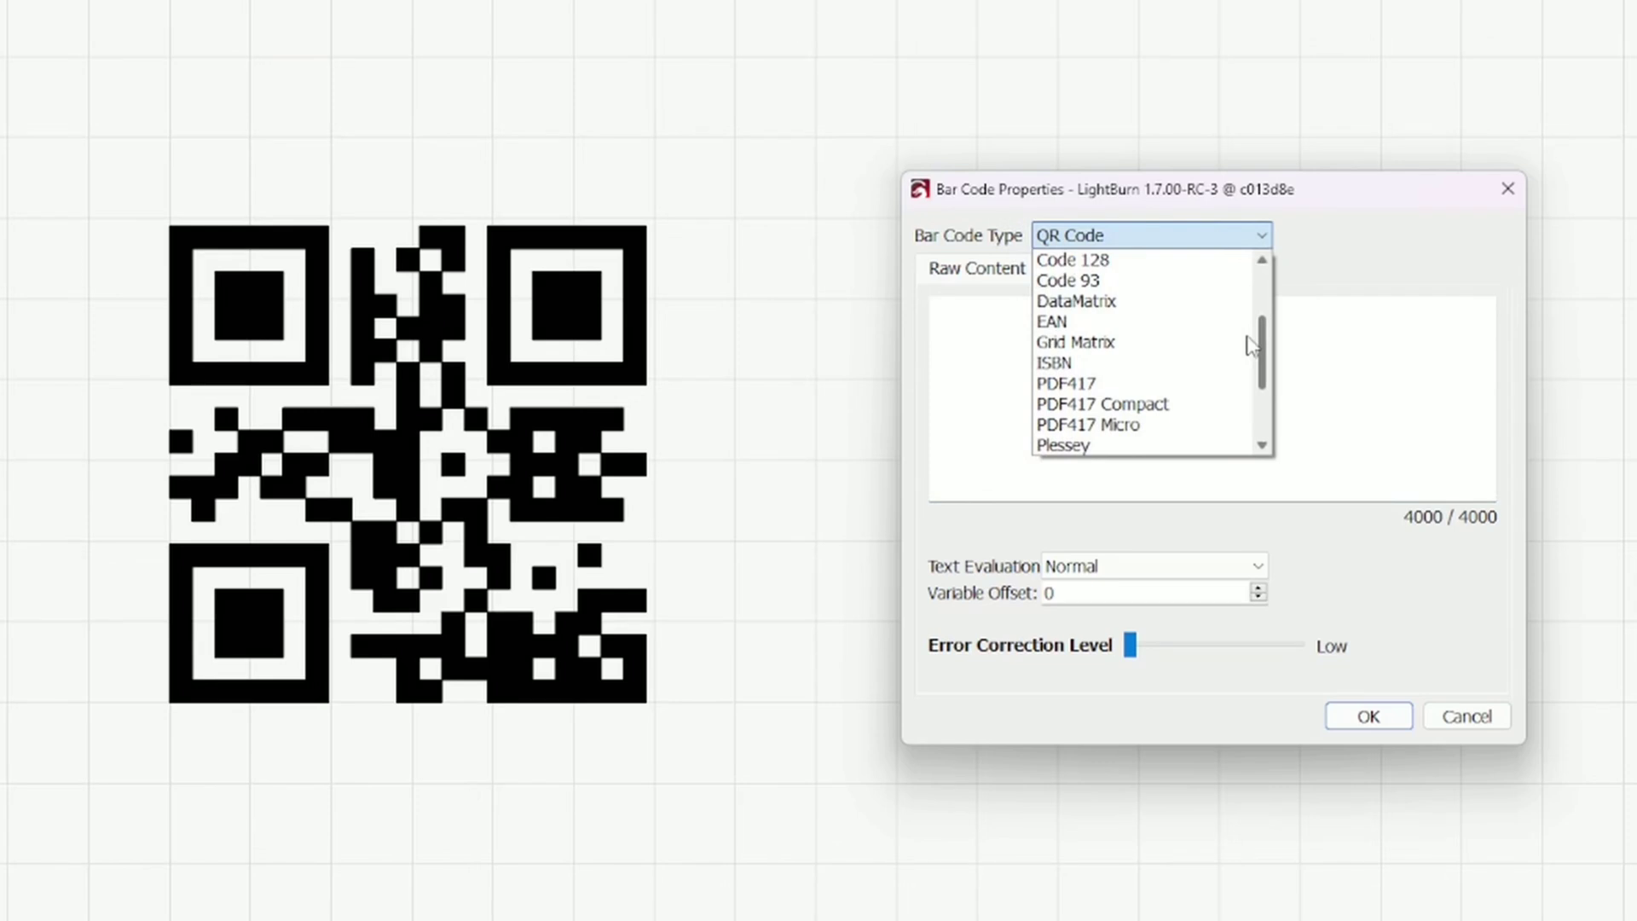
{"action": "scroll", "coordinate": [1250, 345], "scroll_direction": "down", "scroll_amount": 2}
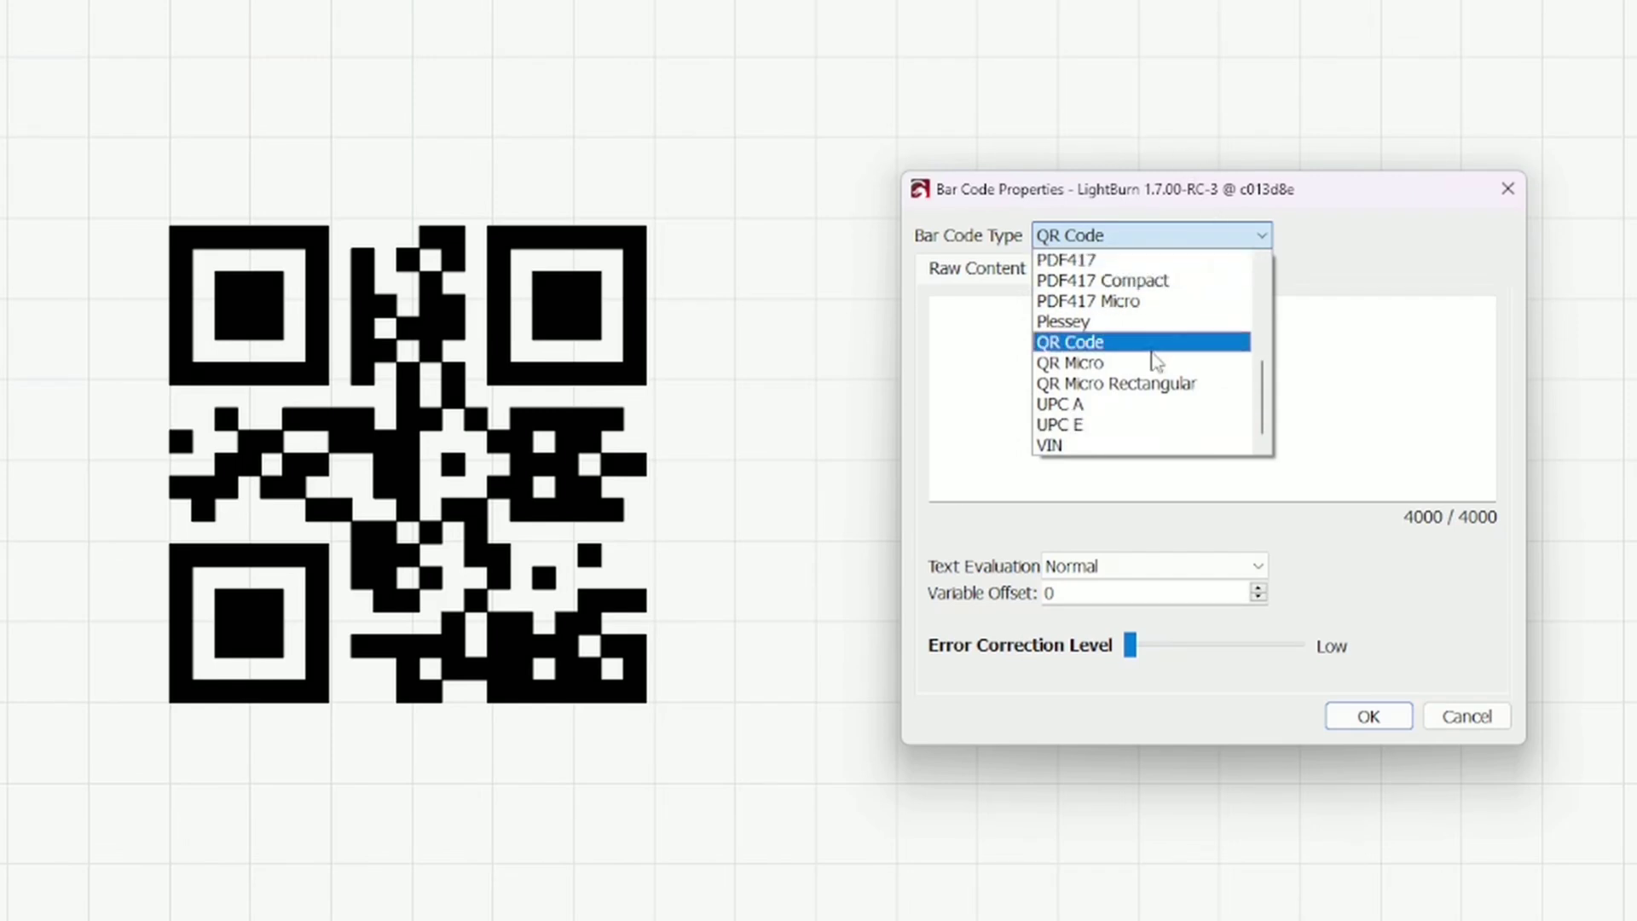
{"action": "scroll", "coordinate": [1155, 358], "scroll_direction": "up", "scroll_amount": 6}
{"action": "scroll", "coordinate": [1129, 347], "scroll_direction": "down", "scroll_amount": 6}
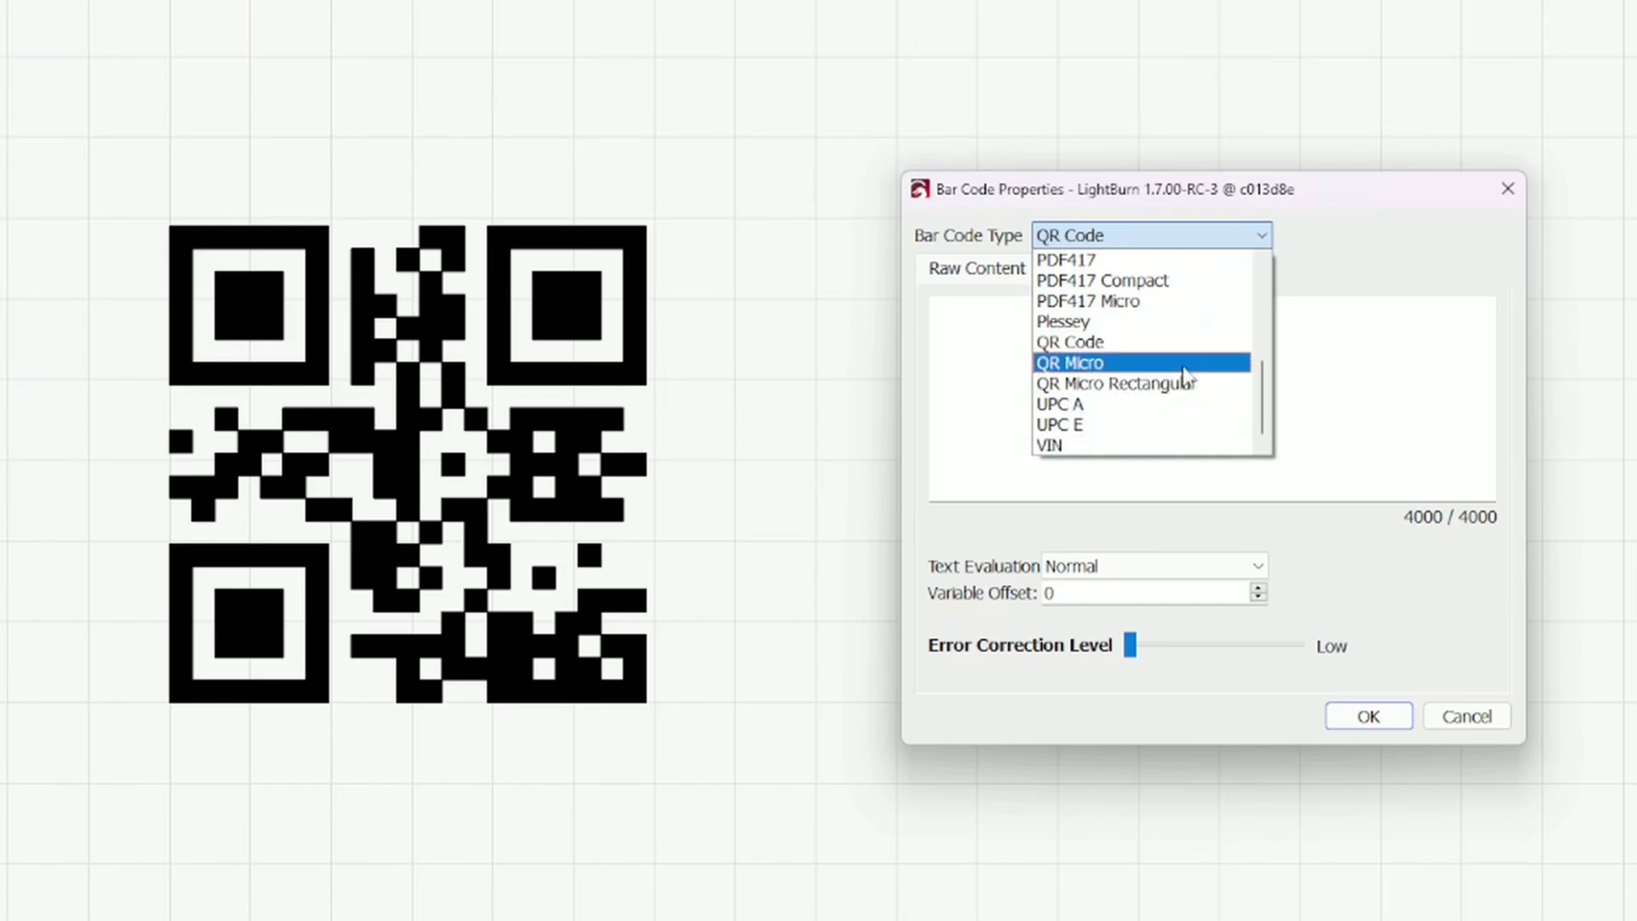
{"action": "left_click", "coordinate": [1138, 383]}
Step: Change the bar code type to ISBN, which shows an invalid-data error
{"action": "scroll", "coordinate": [1194, 234], "scroll_direction": "up", "scroll_amount": 6}
{"action": "scroll", "coordinate": [1189, 236], "scroll_direction": "down", "scroll_amount": 4}
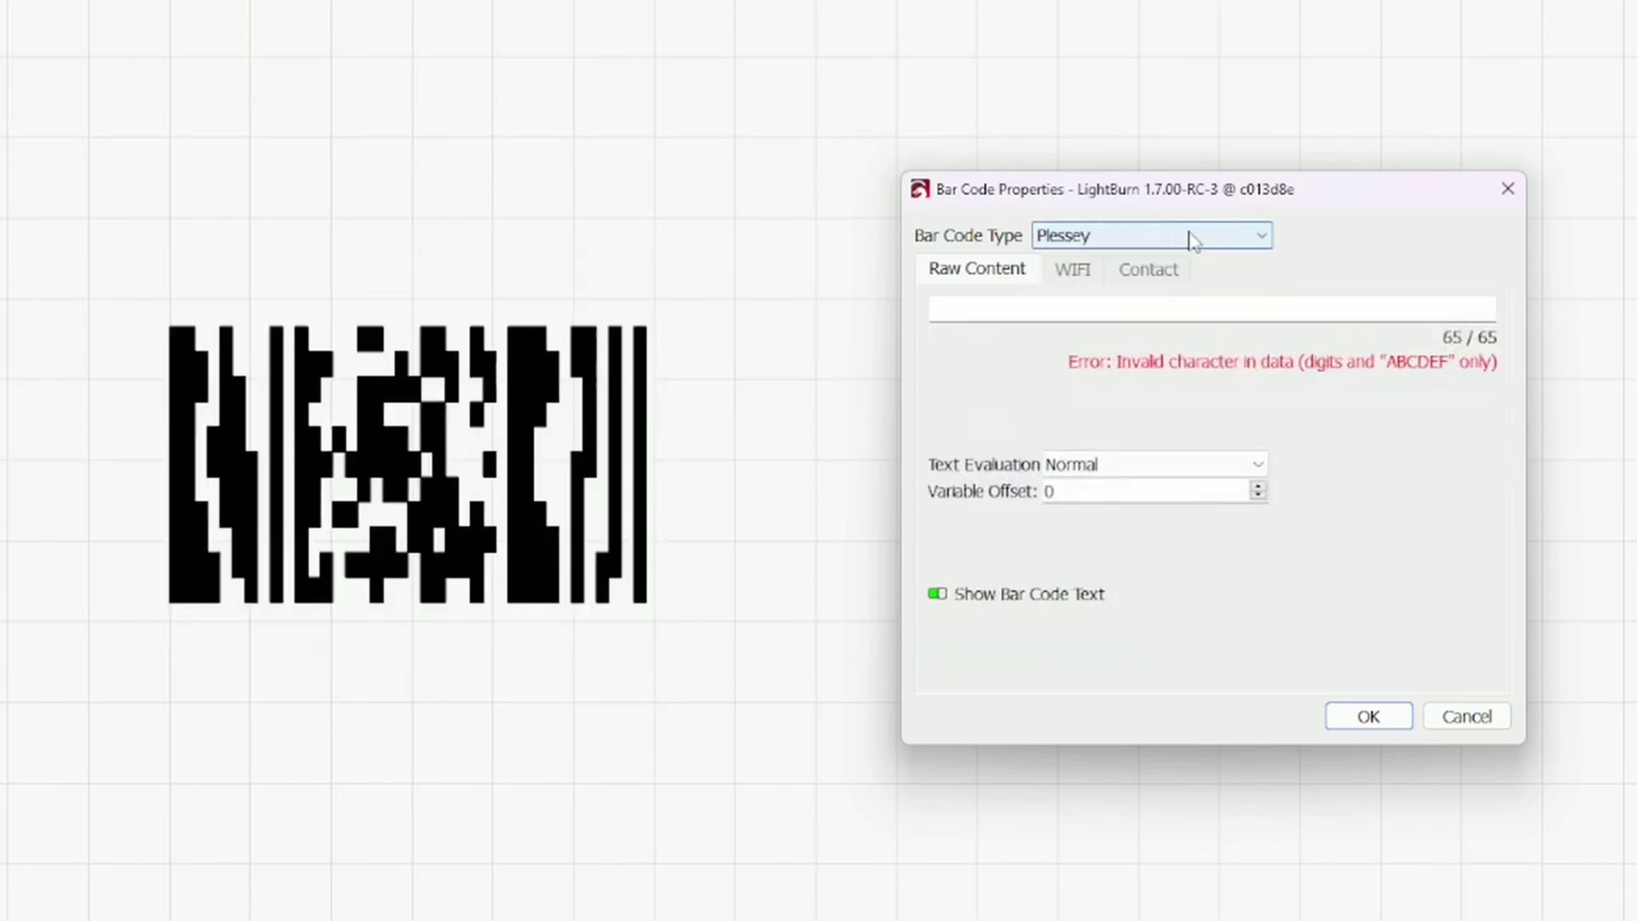
{"action": "left_click", "coordinate": [1190, 236]}
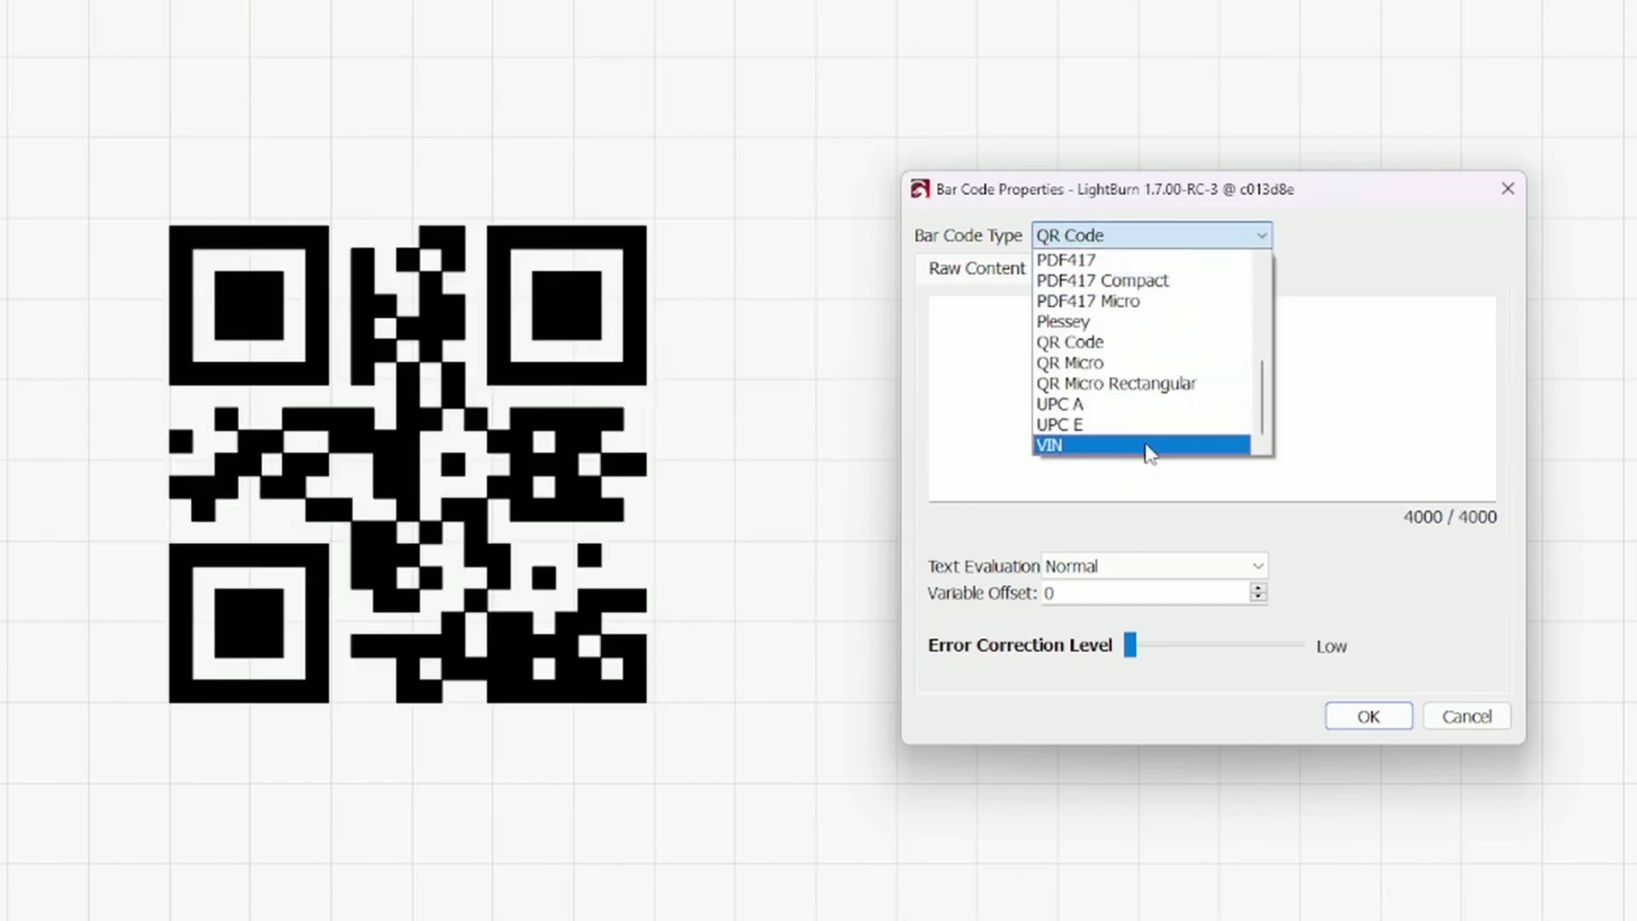
{"action": "scroll", "coordinate": [1113, 384], "scroll_direction": "up", "scroll_amount": 3}
{"action": "left_click", "coordinate": [1113, 380]}
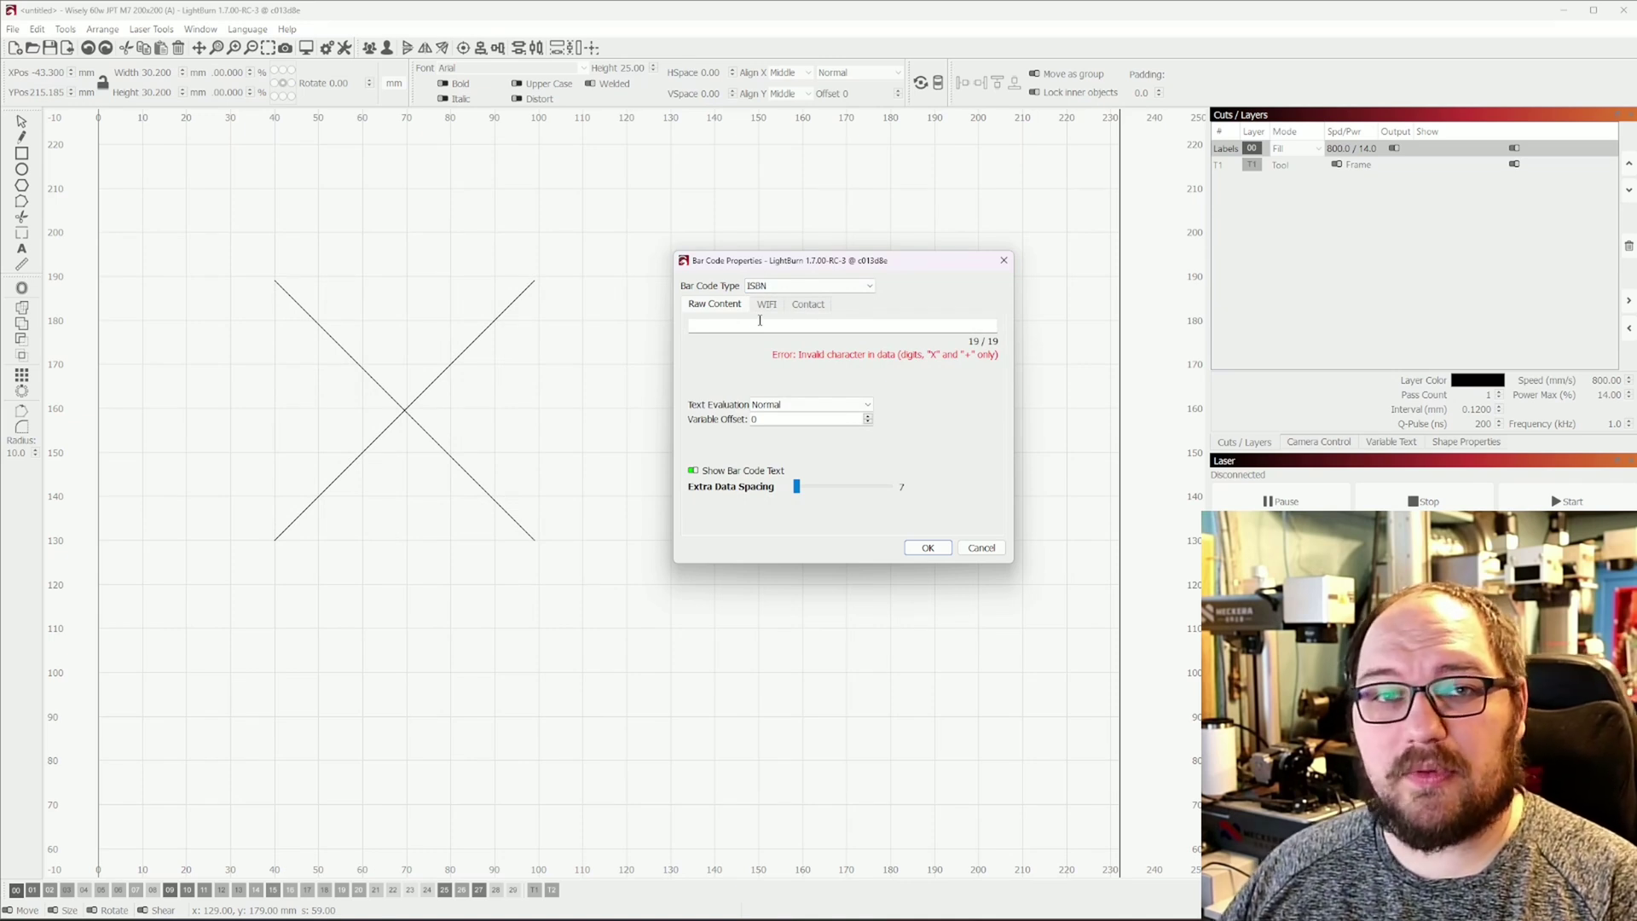
Step: Set the type back to QR Code and paste the YouTube channel link as content
{"action": "left_click", "coordinate": [801, 286]}
{"action": "left_click", "coordinate": [793, 361]}
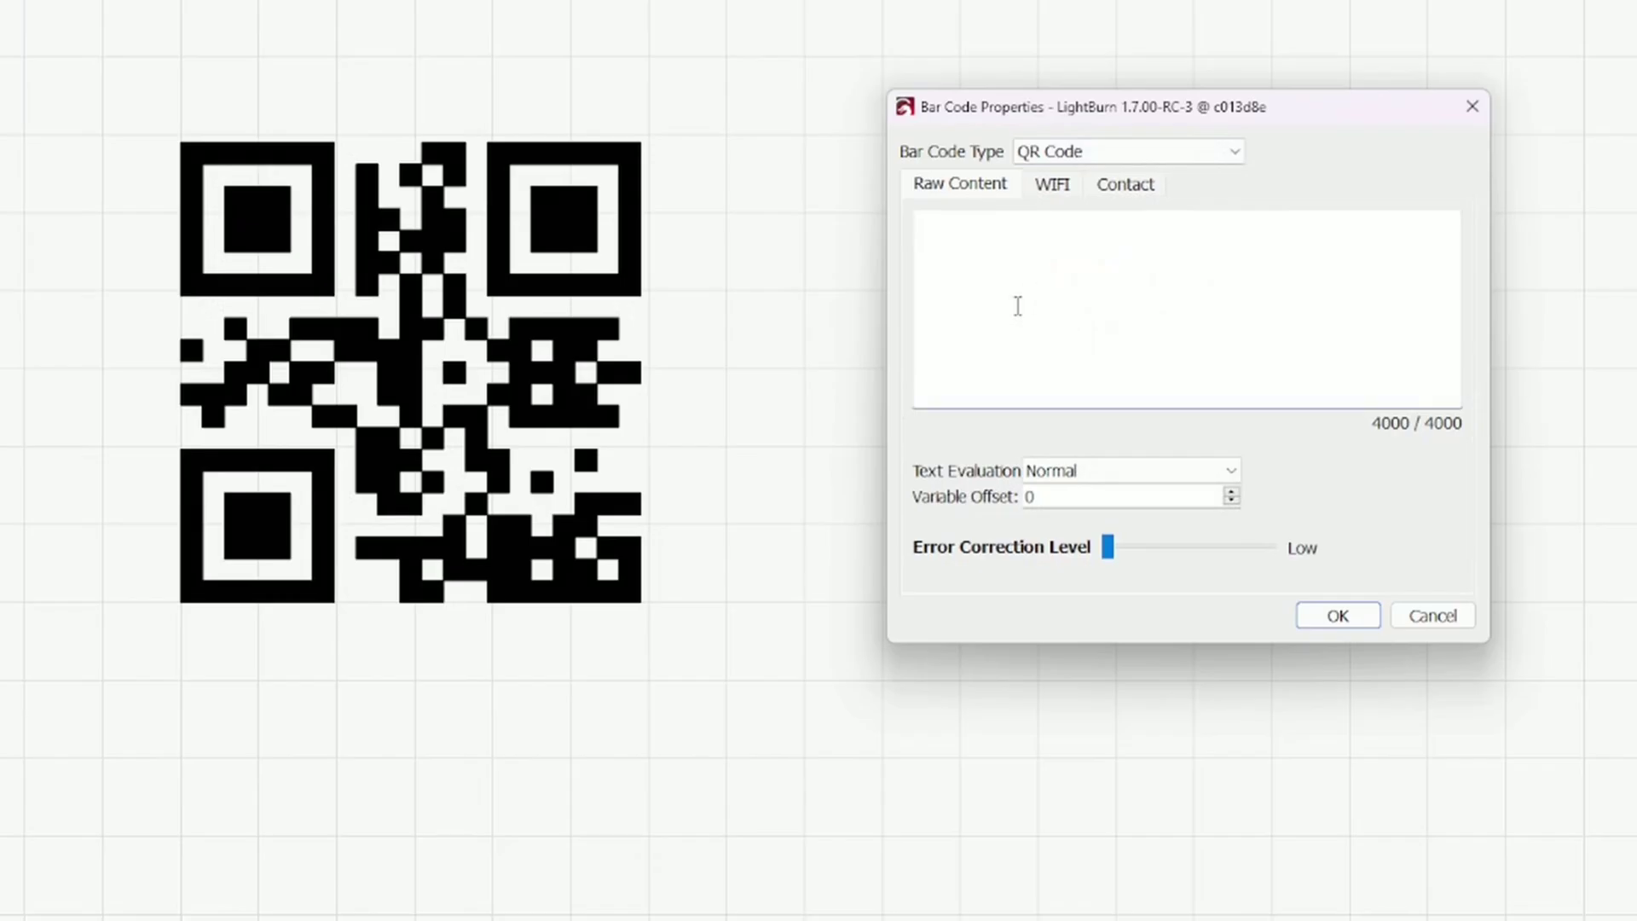
{"action": "type", "text": "https://www.youtube.com/@RAXtheGREAT"}
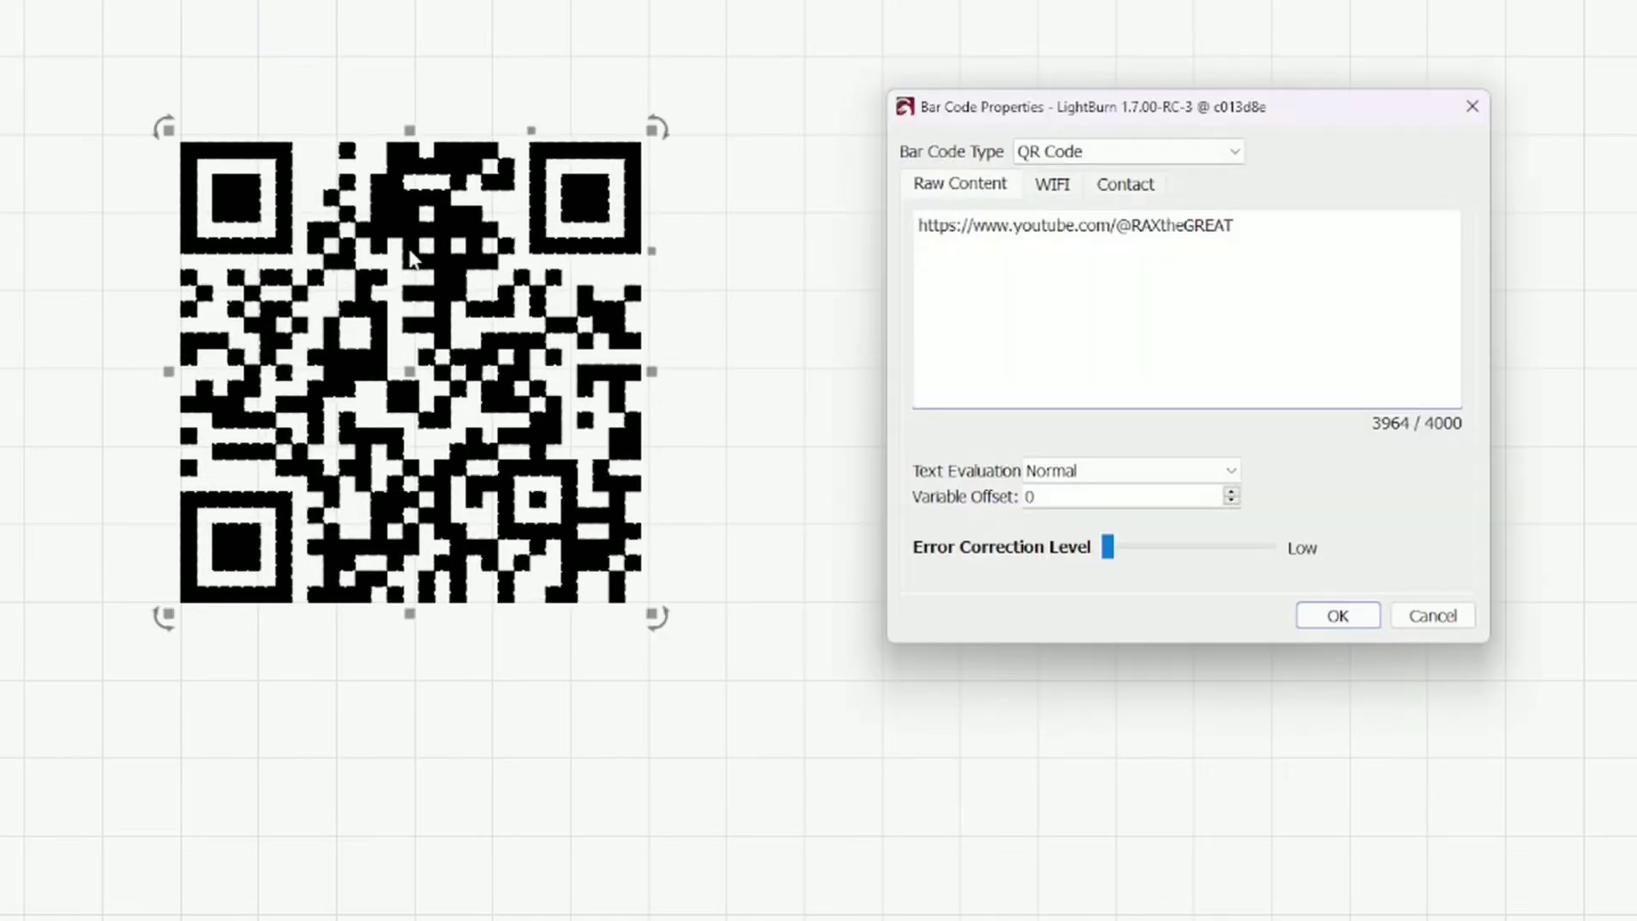
Step: Scroll through the other barcode types available in the type list
{"action": "left_click", "coordinate": [1210, 151]}
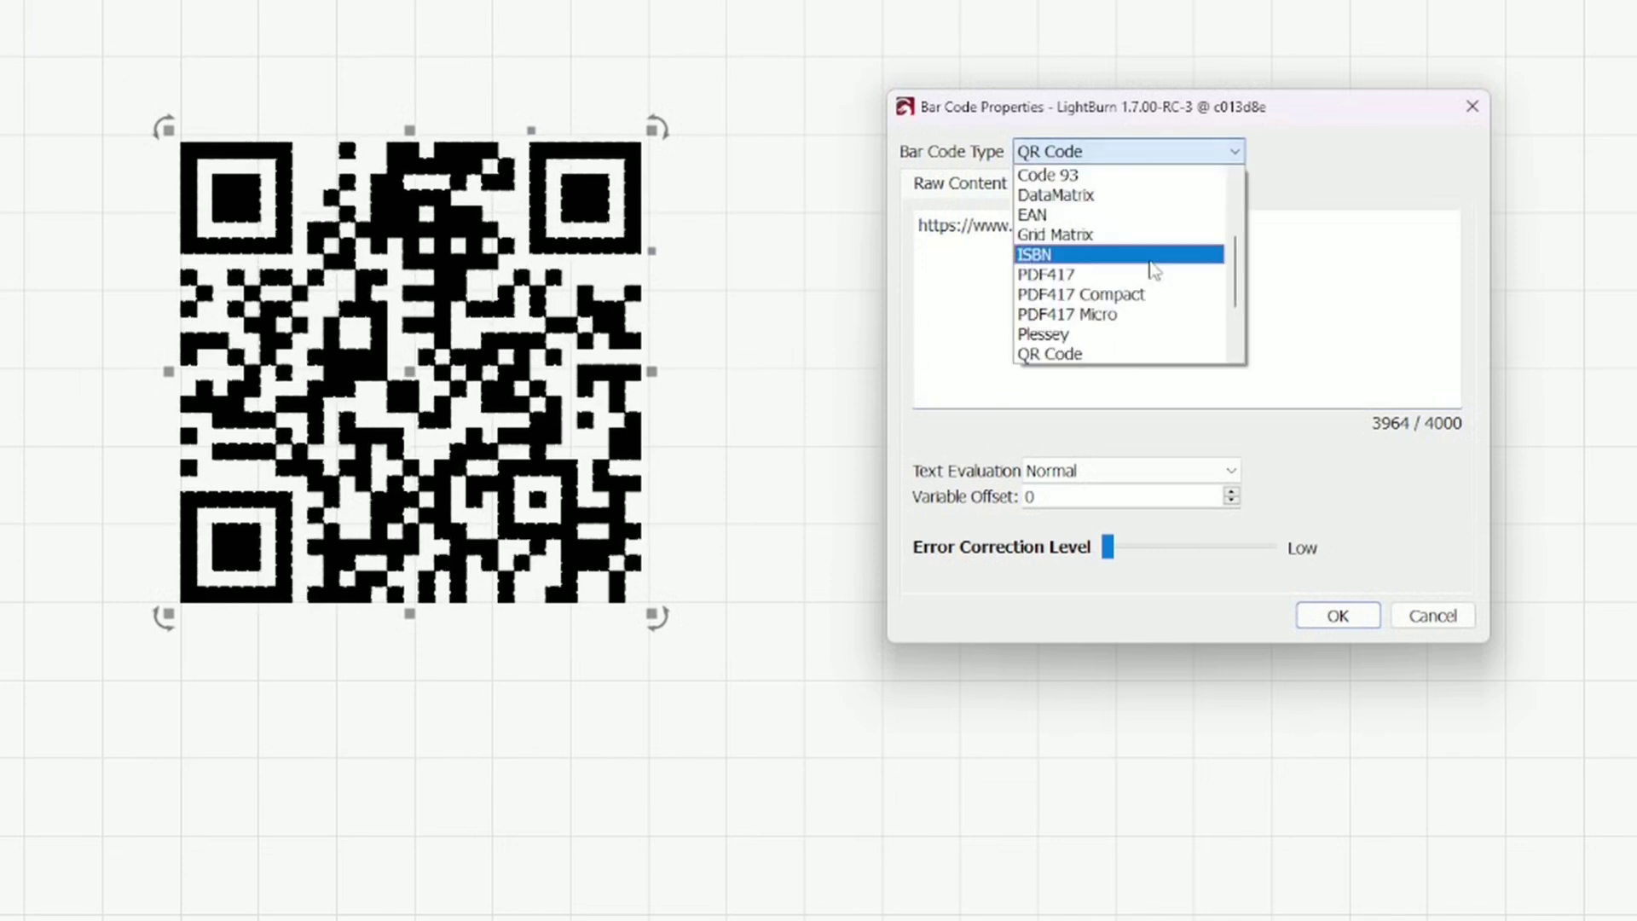
{"action": "scroll", "coordinate": [1211, 233], "scroll_direction": "up", "scroll_amount": 3}
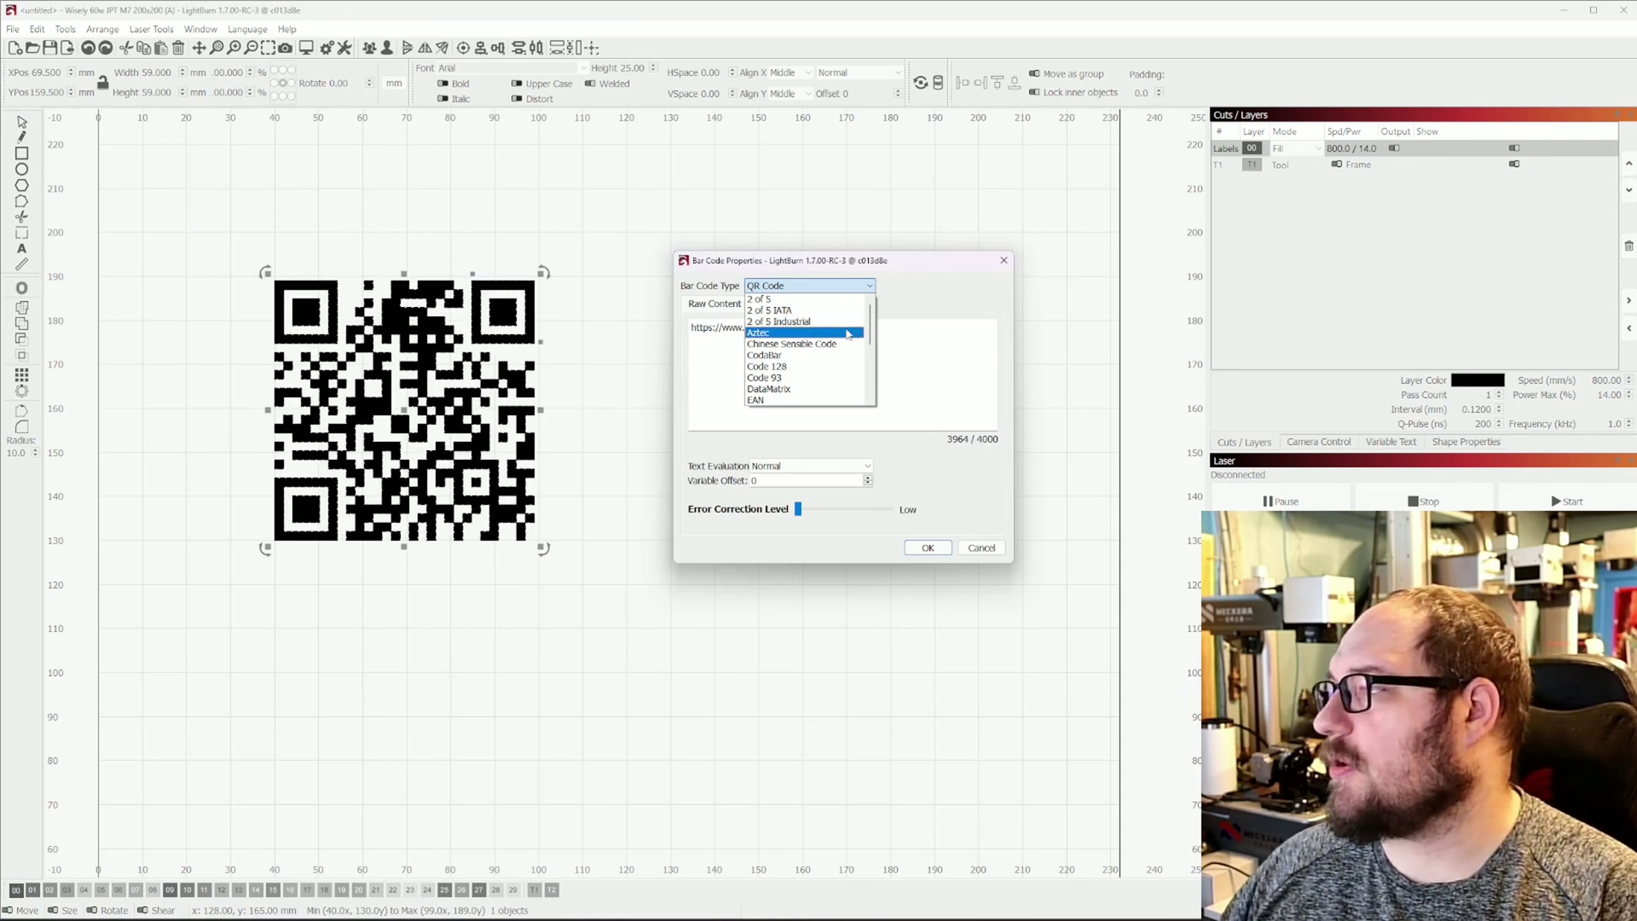
{"action": "scroll", "coordinate": [847, 334], "scroll_direction": "down", "scroll_amount": 3}
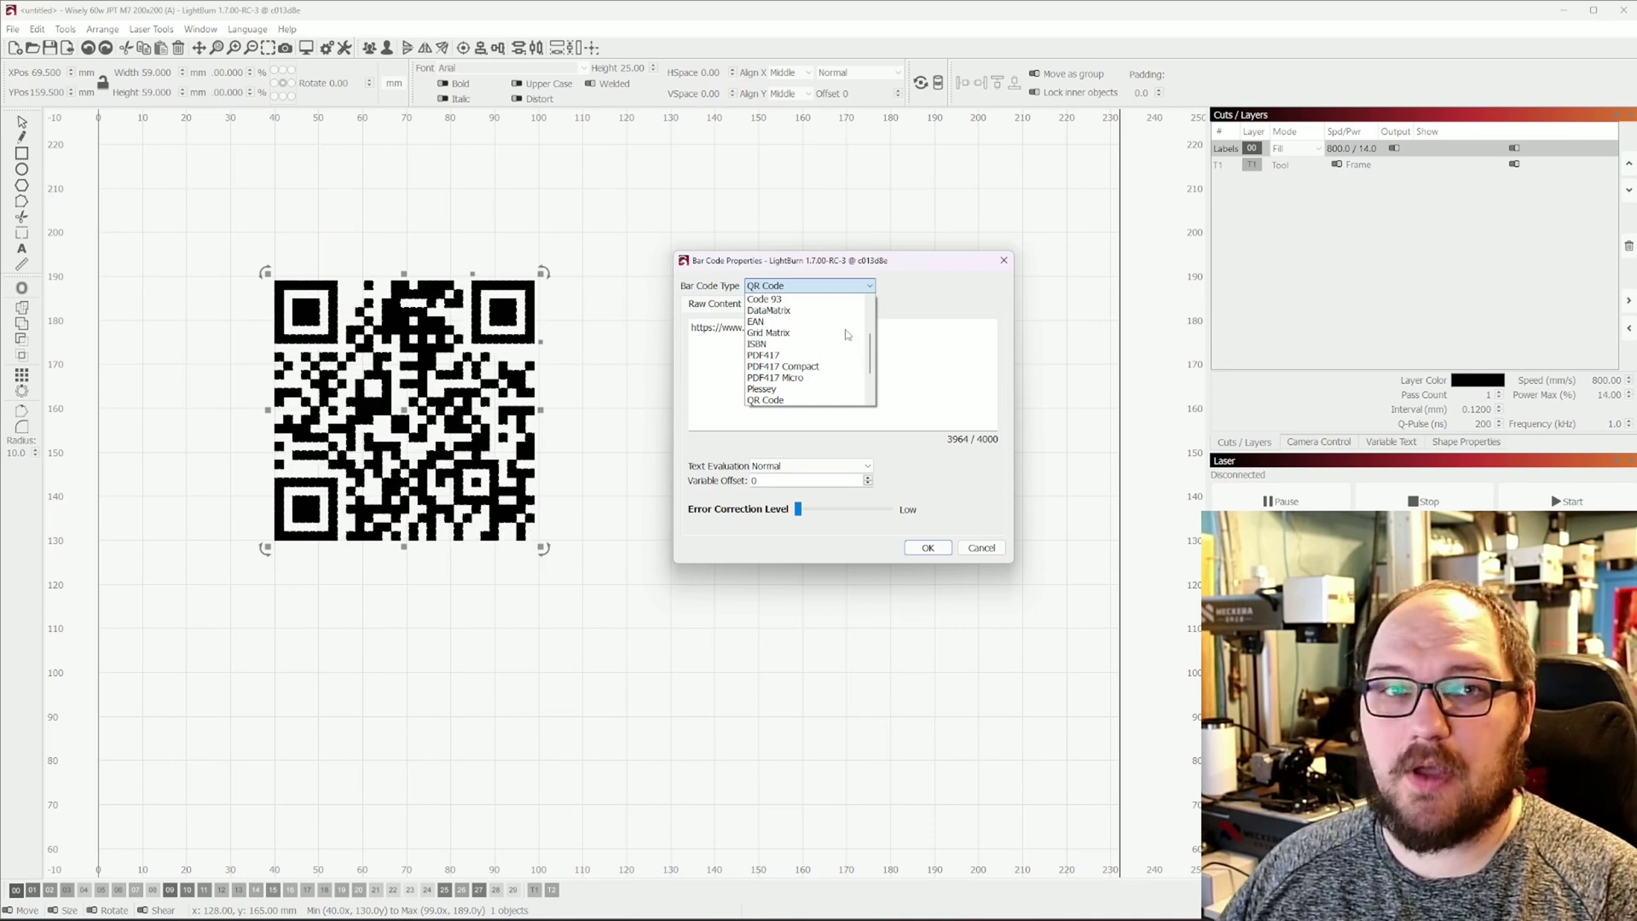
{"action": "scroll", "coordinate": [823, 358], "scroll_direction": "down", "scroll_amount": 2}
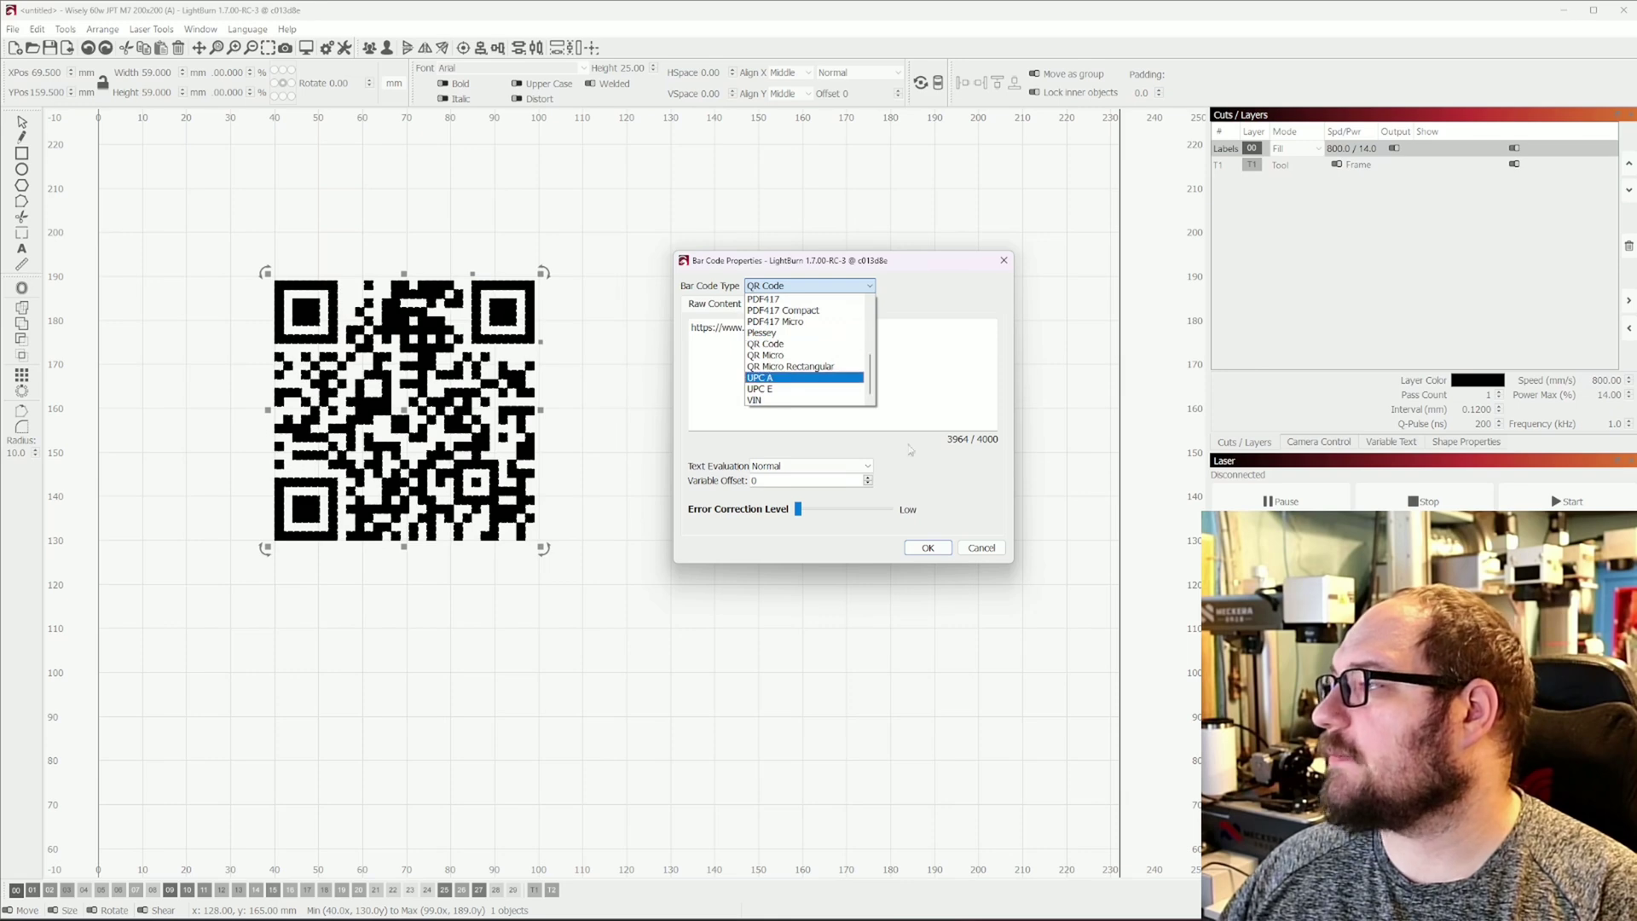
Step: Clear the web address from Raw Content and switch the barcode to ISBN
{"action": "left_click", "coordinate": [925, 346]}
{"action": "key", "text": "ctrl+a"}
{"action": "key", "text": "BackSpace"}
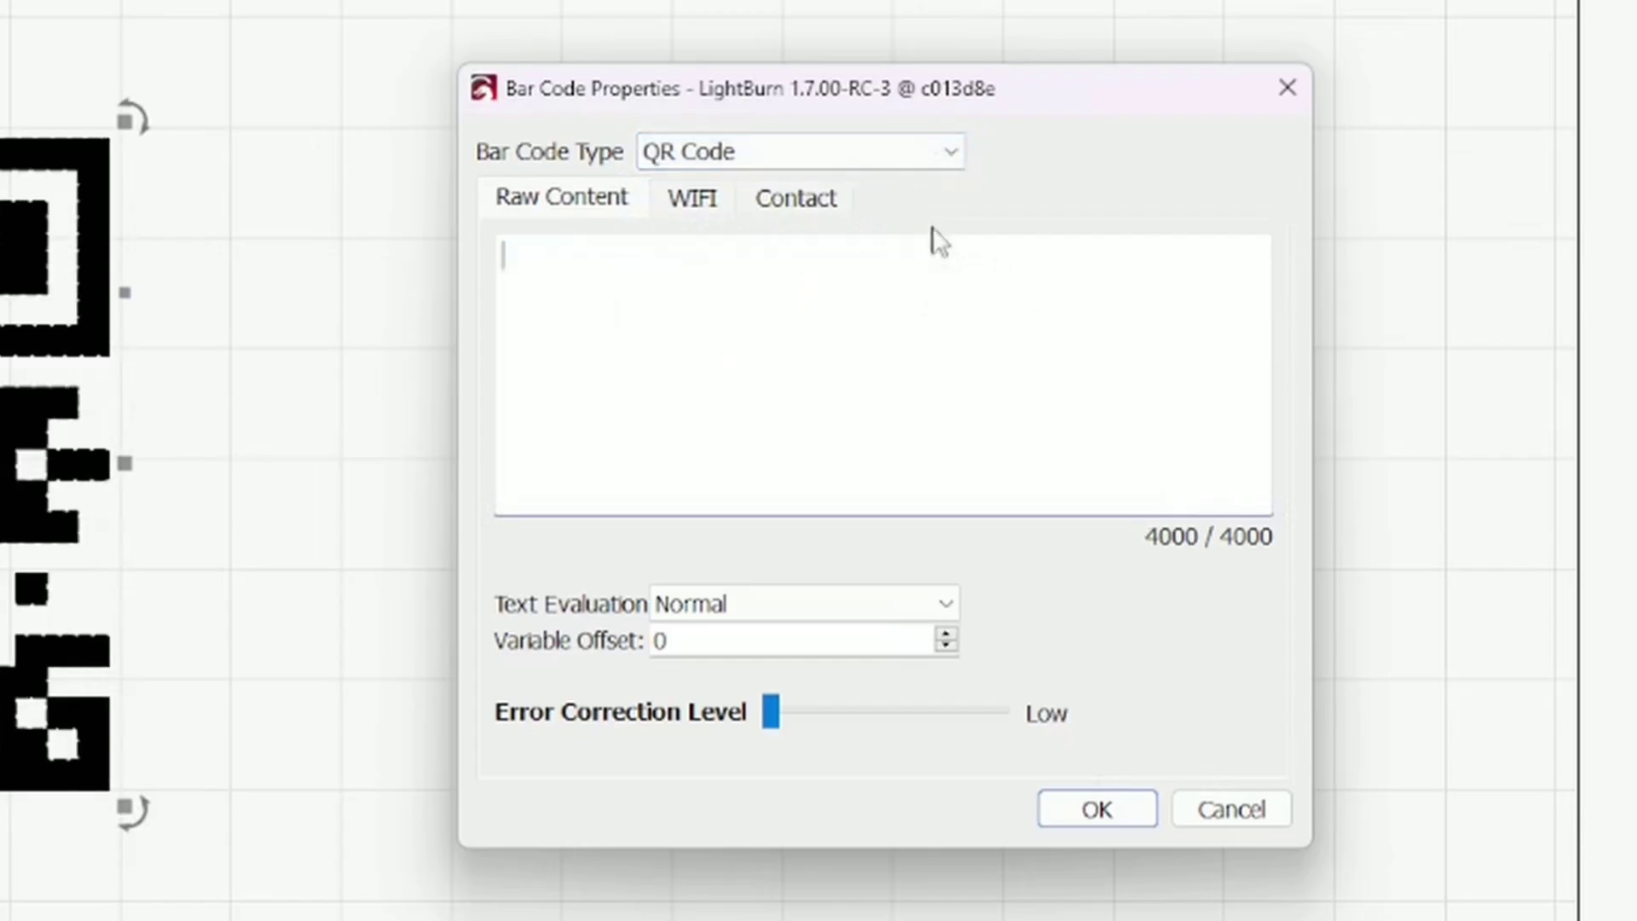
{"action": "left_click", "coordinate": [851, 286]}
{"action": "scroll", "coordinate": [785, 373], "scroll_direction": "up", "scroll_amount": 3}
{"action": "left_click", "coordinate": [739, 356]}
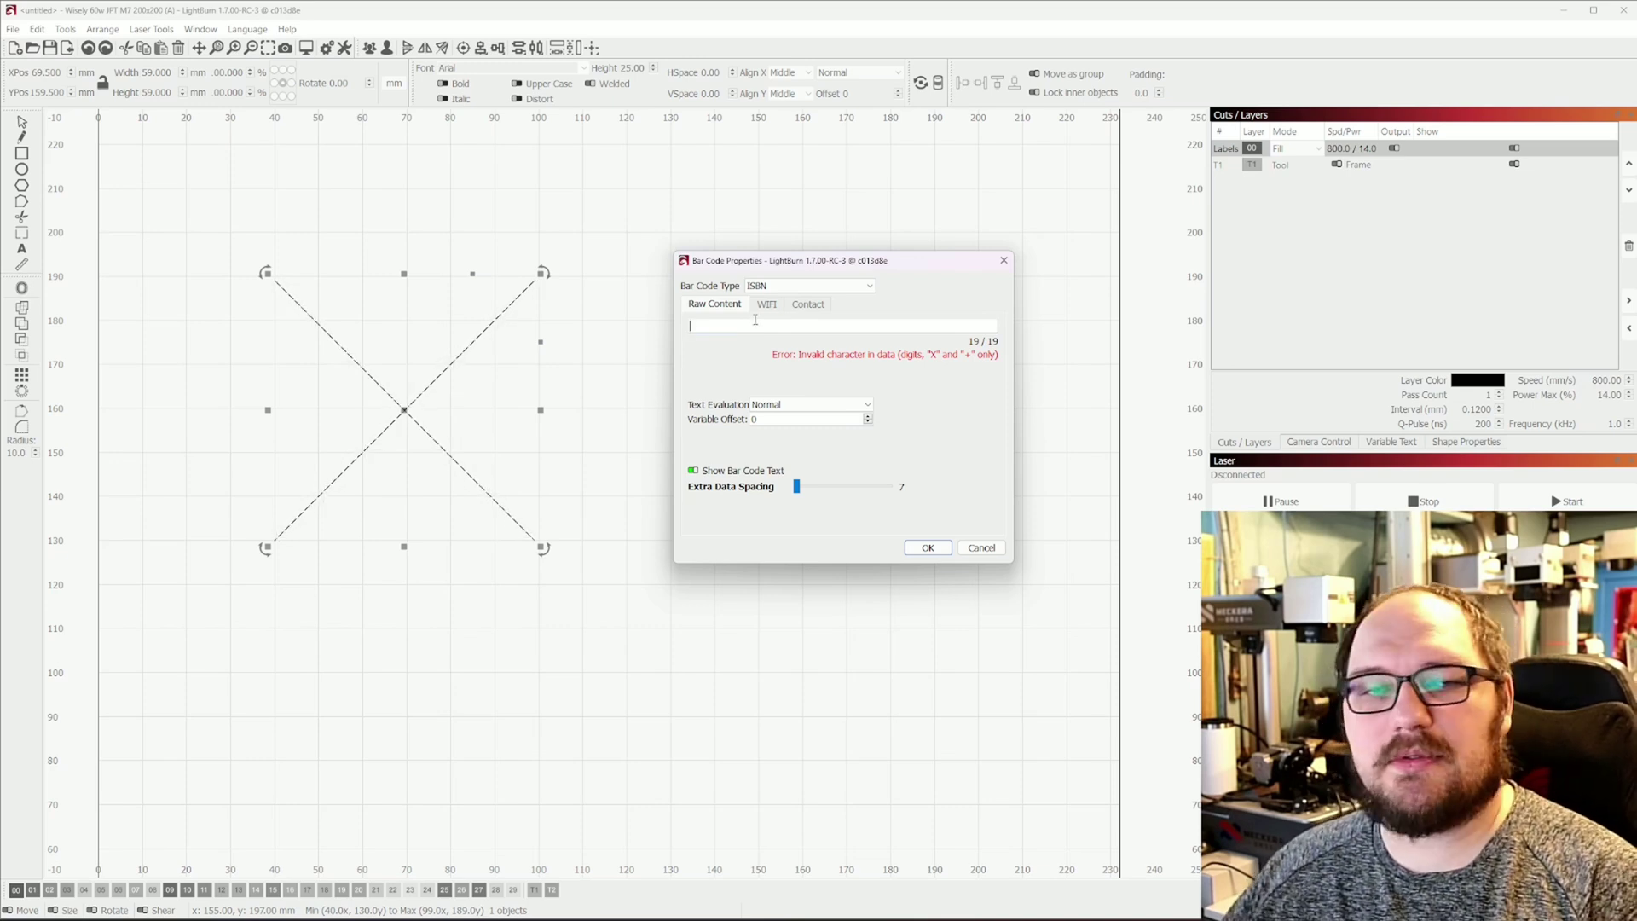
Step: Switch the barcode type back to QR Code
{"action": "left_click", "coordinate": [790, 291]}
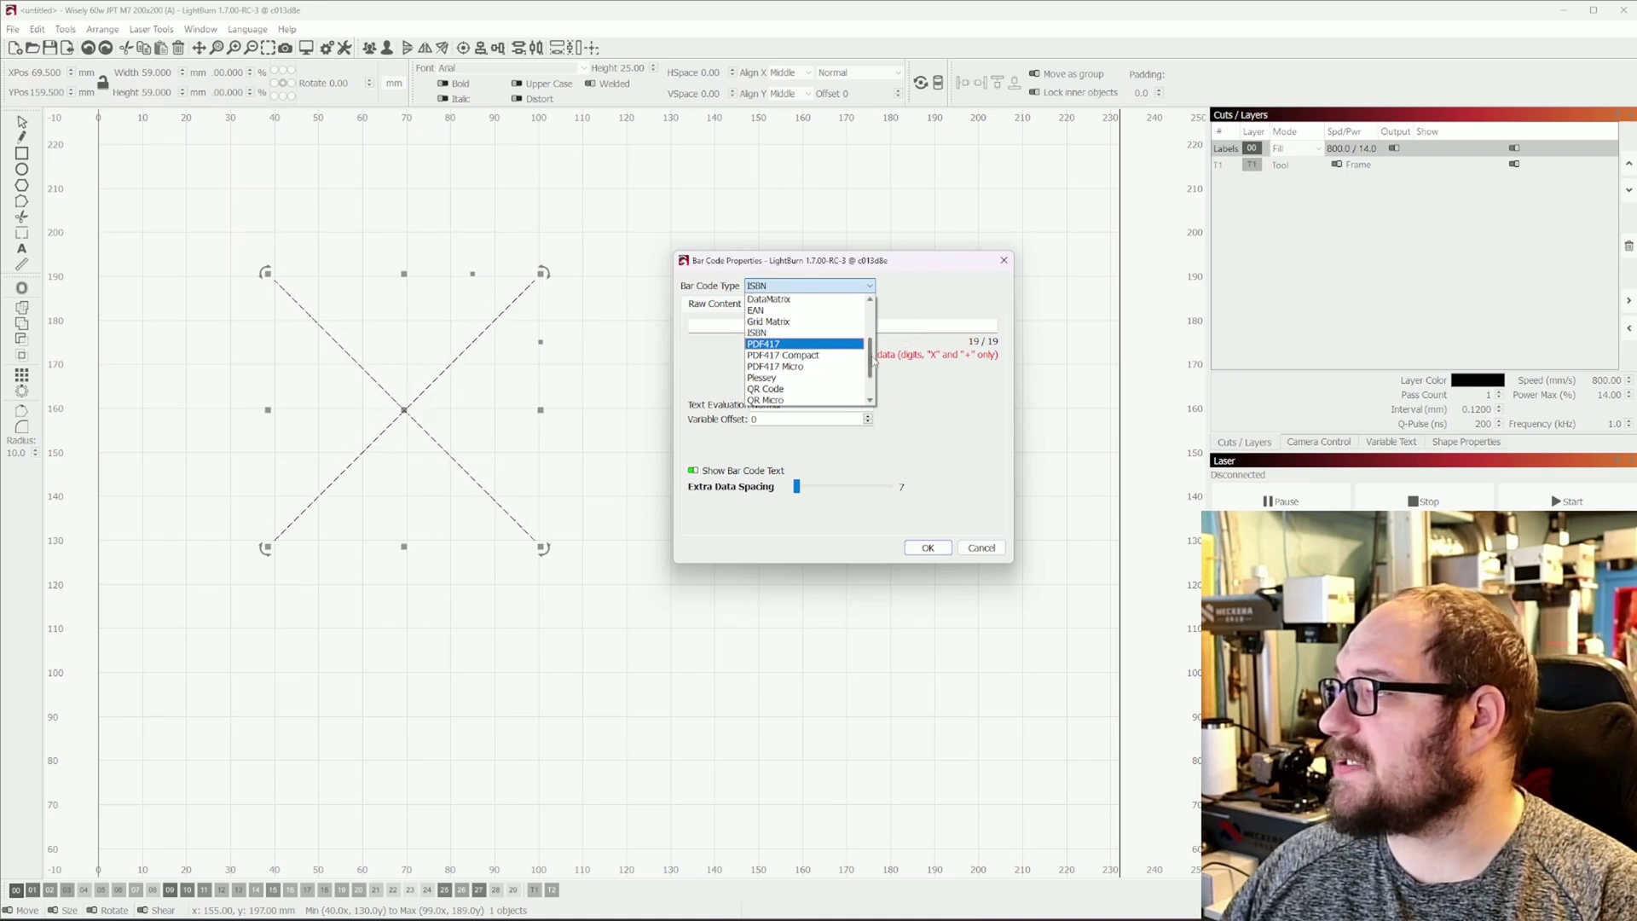
{"action": "scroll", "coordinate": [818, 375], "scroll_direction": "down", "scroll_amount": 1}
{"action": "left_click", "coordinate": [808, 391]}
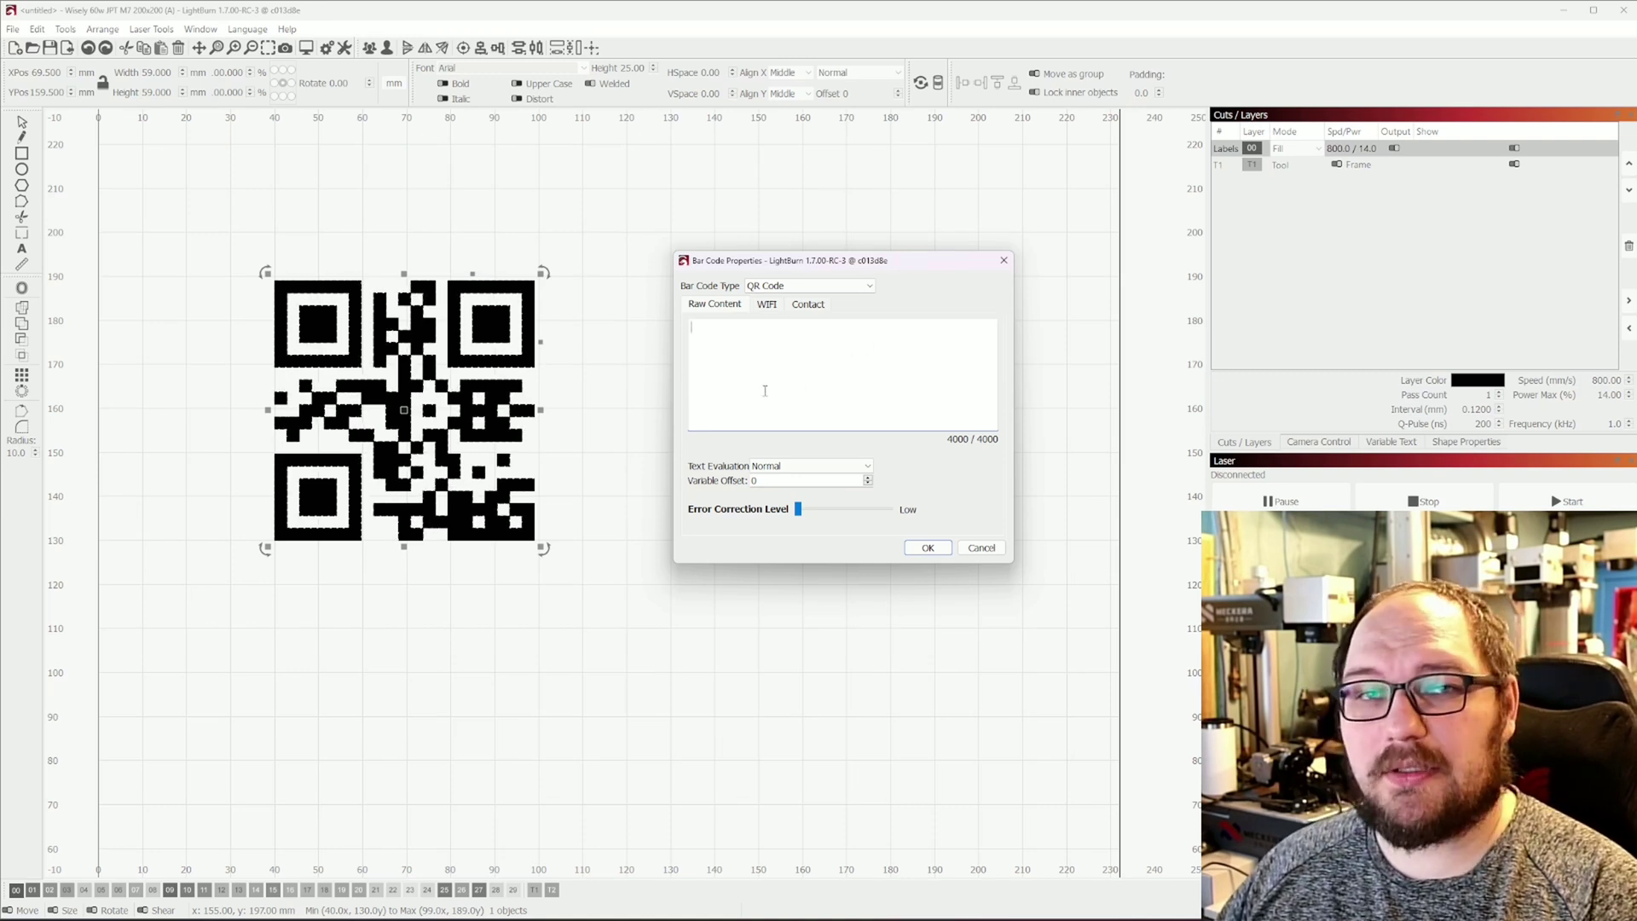
Step: Paste the YouTube address into the QR code, confirm it, and place it on the card's back
{"action": "type", "text": "https://www.youtube.com/@RAXtheGREAT"}
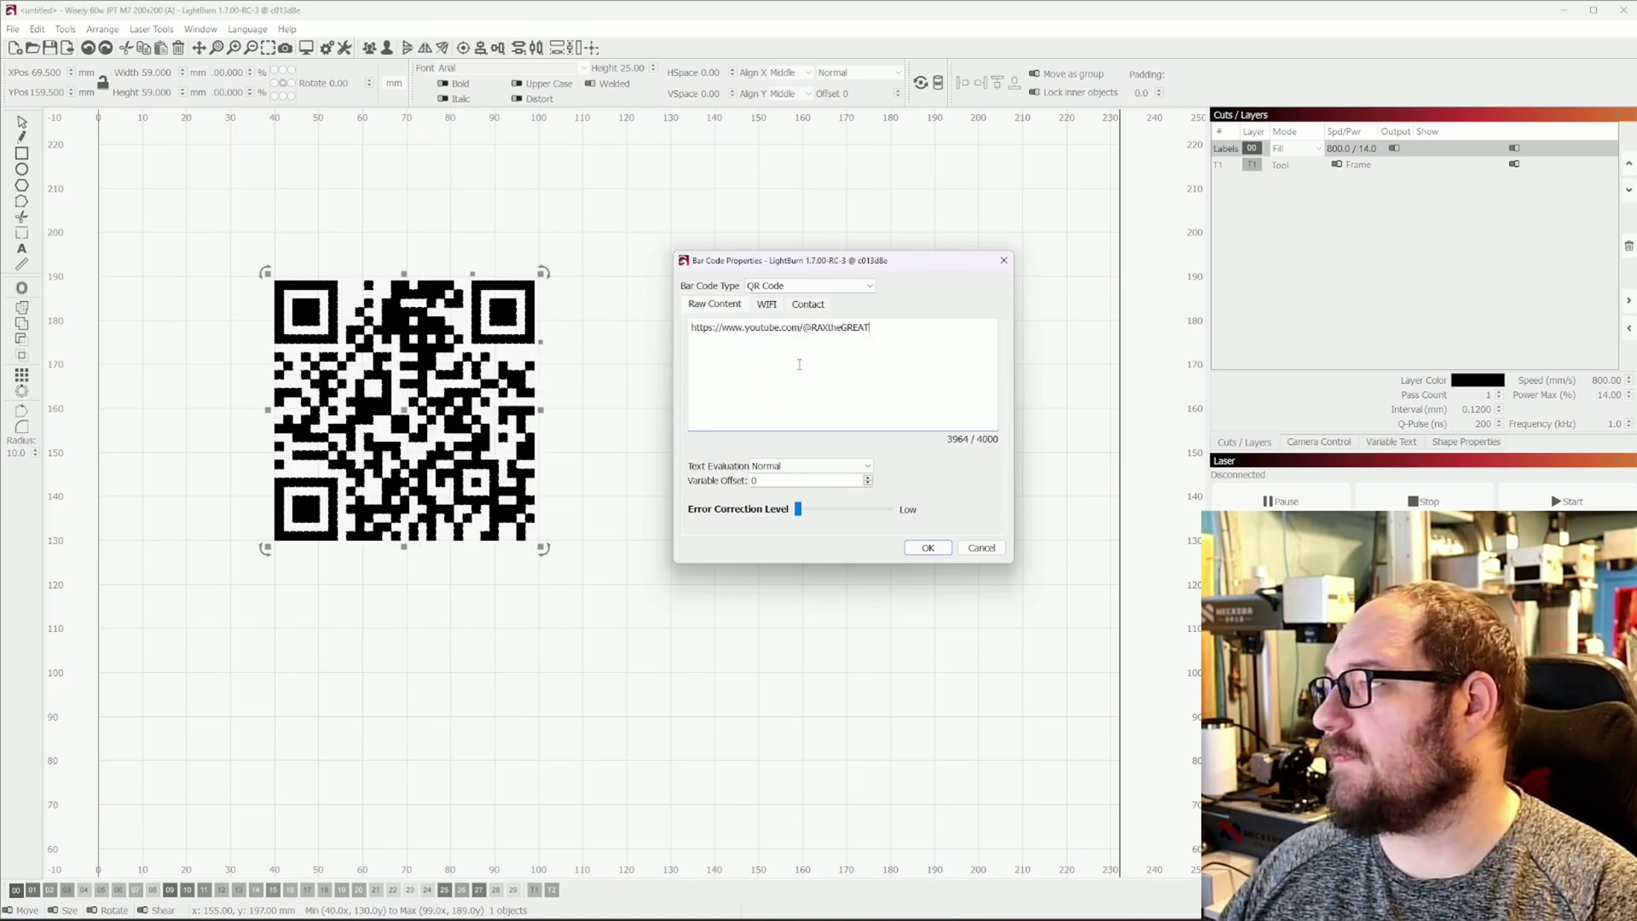
{"action": "left_click", "coordinate": [928, 547]}
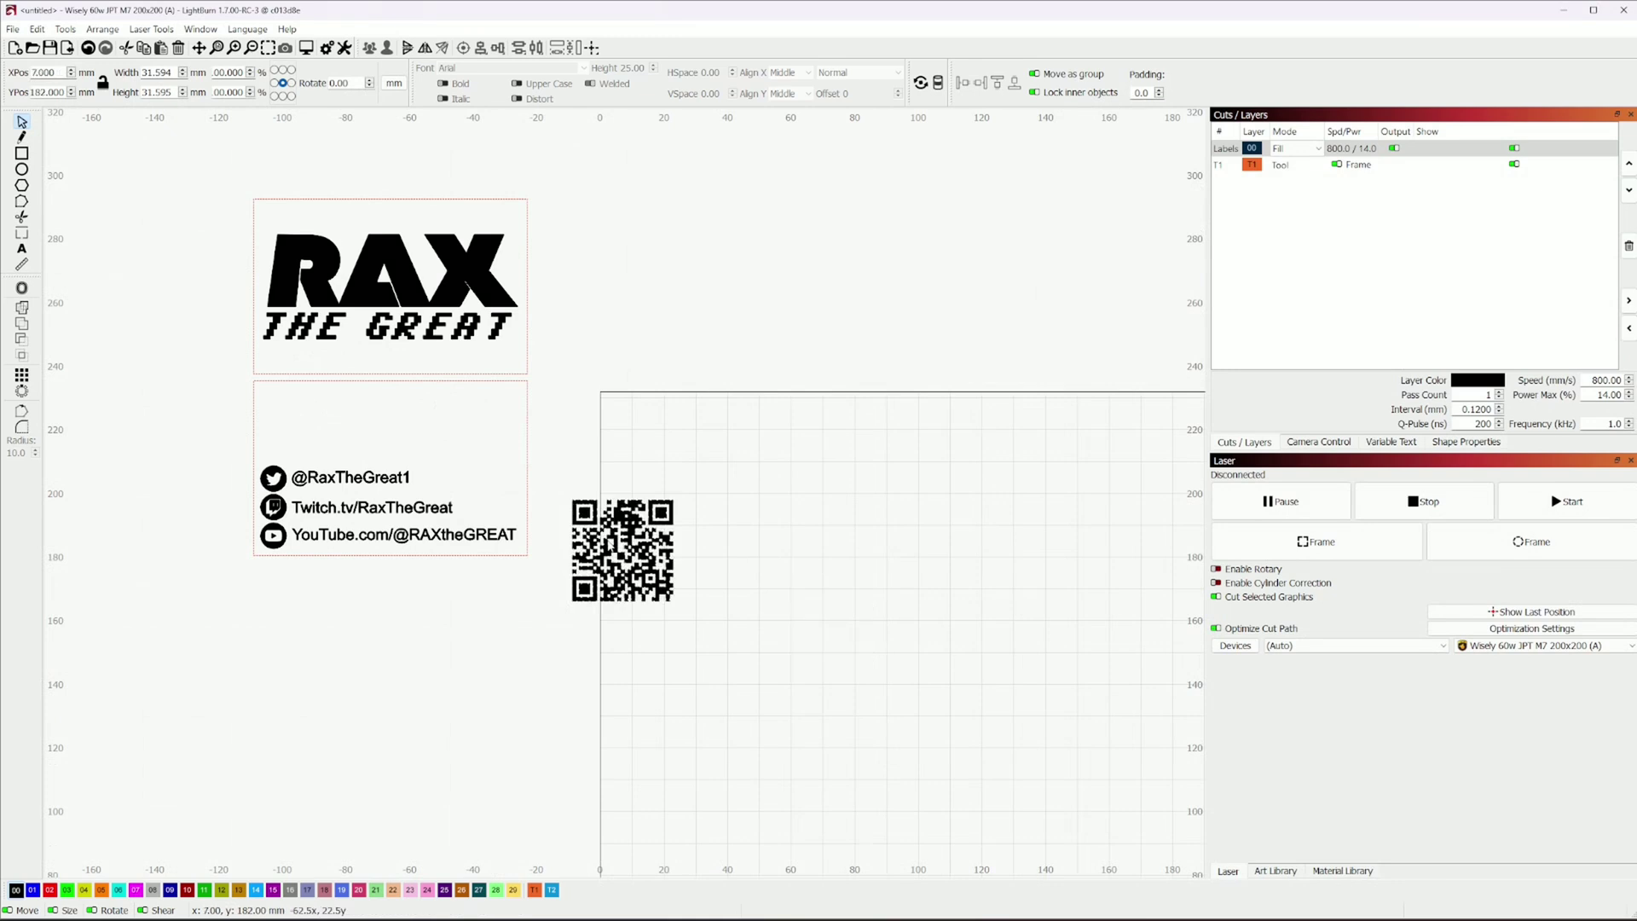
{"action": "left_click_drag", "start_coordinate": [776, 683], "coordinate": [667, 607]}
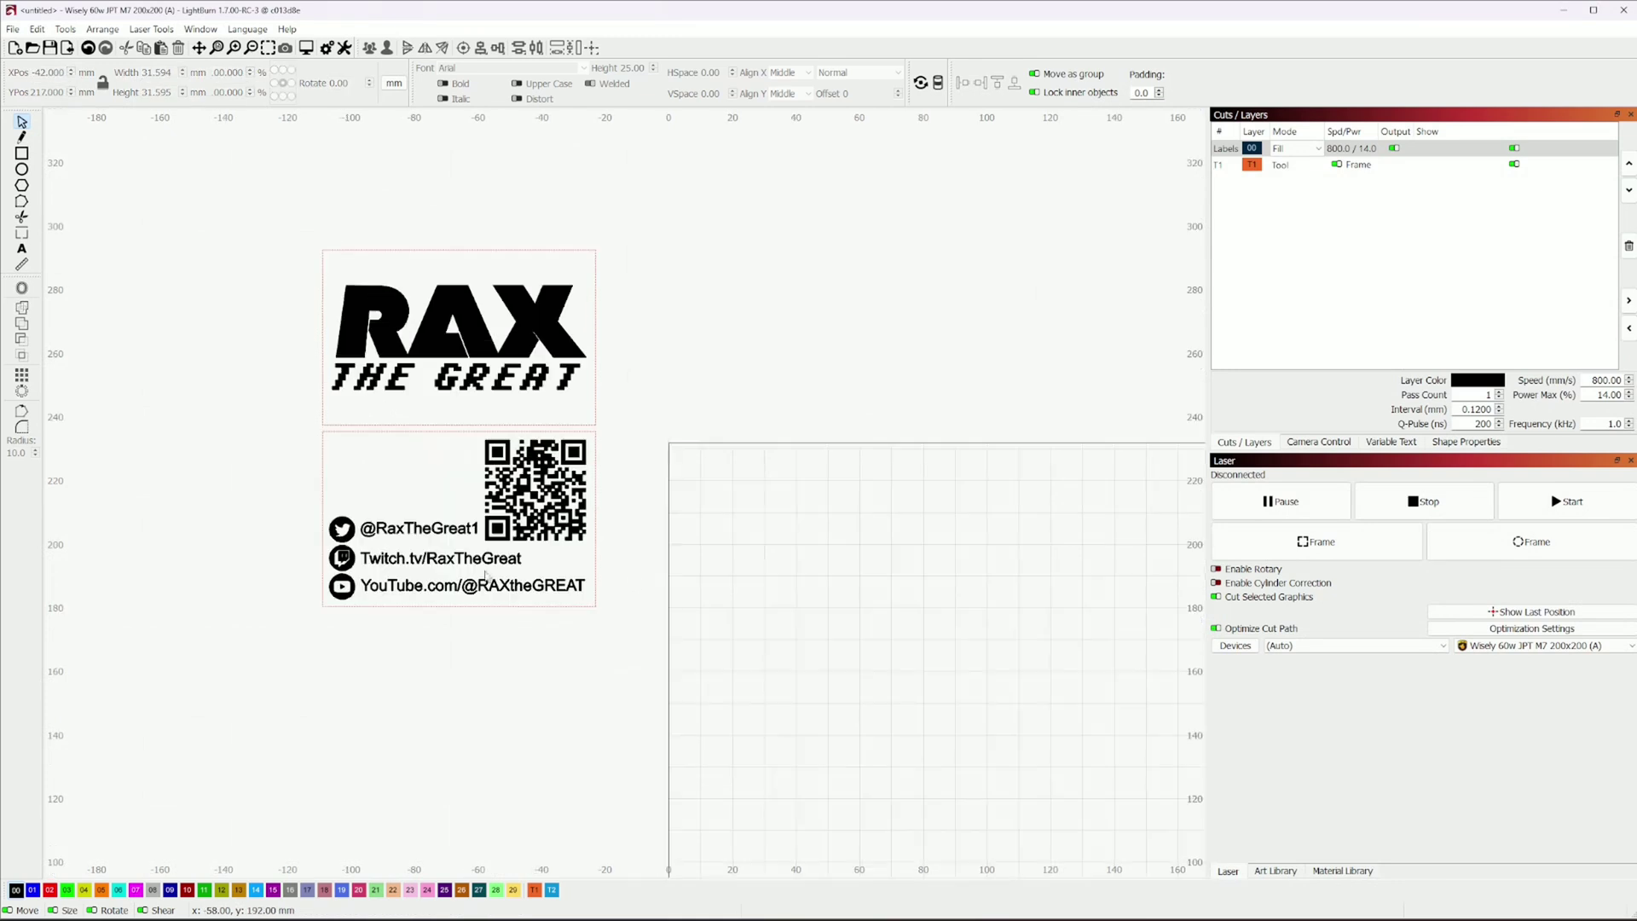
Step: Centre the RAX THE GREAT logo in the work area with P, then reselect it
{"action": "left_click_drag", "start_coordinate": [635, 661], "coordinate": [279, 430]}
{"action": "left_click", "coordinate": [461, 341]}
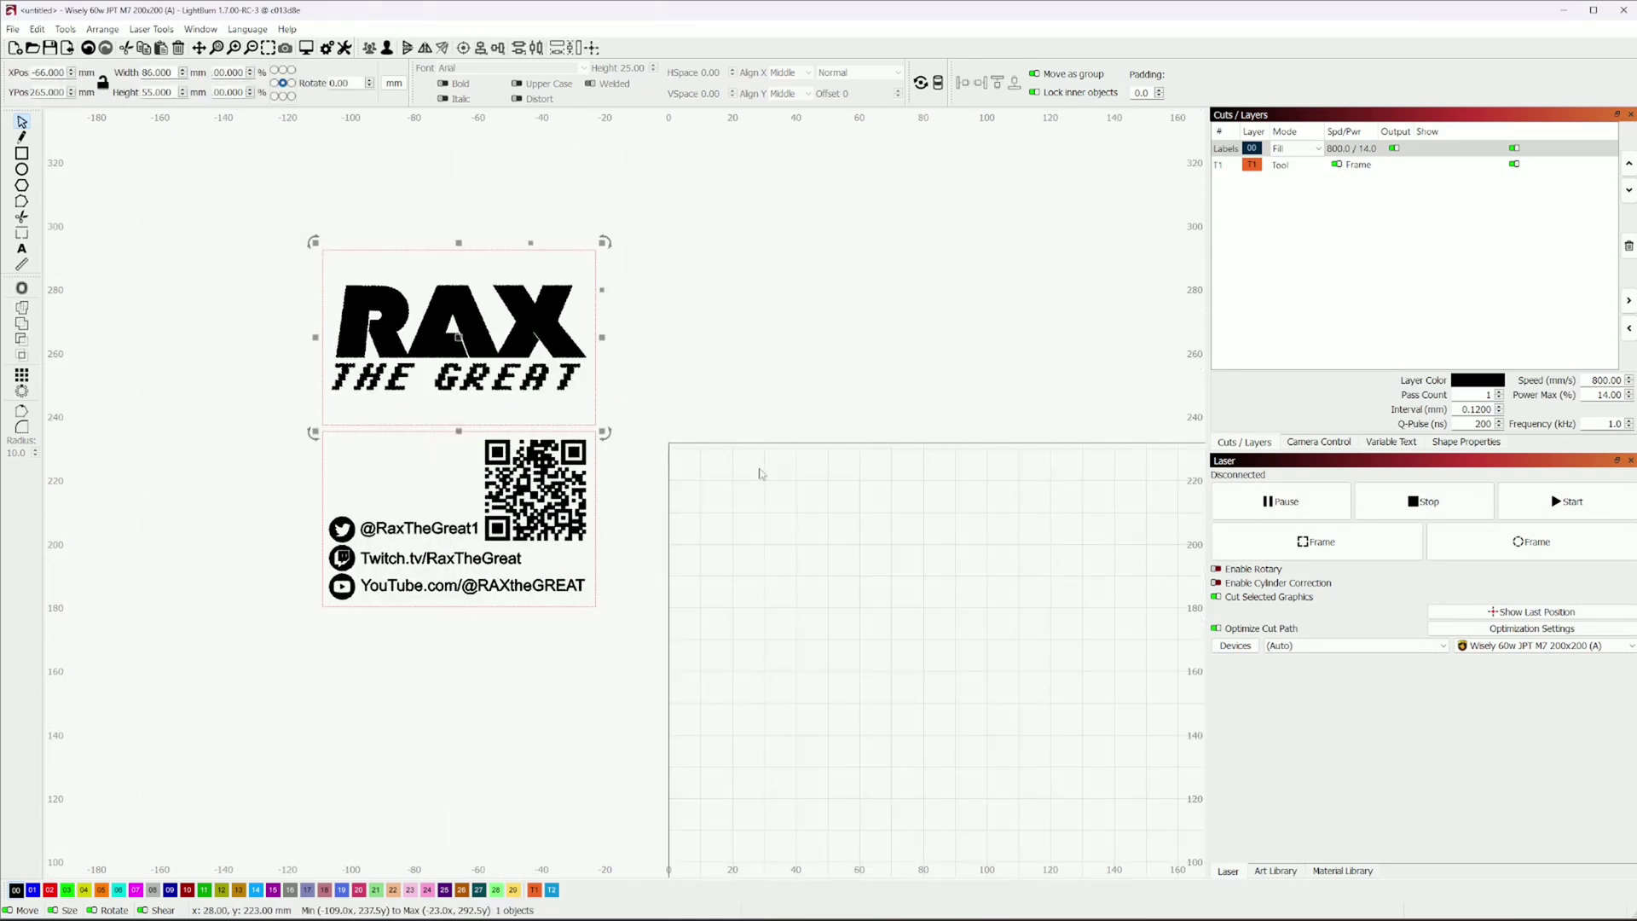
{"action": "left_click", "coordinate": [677, 661]}
{"action": "left_click_drag", "start_coordinate": [657, 698], "coordinate": [452, 639]}
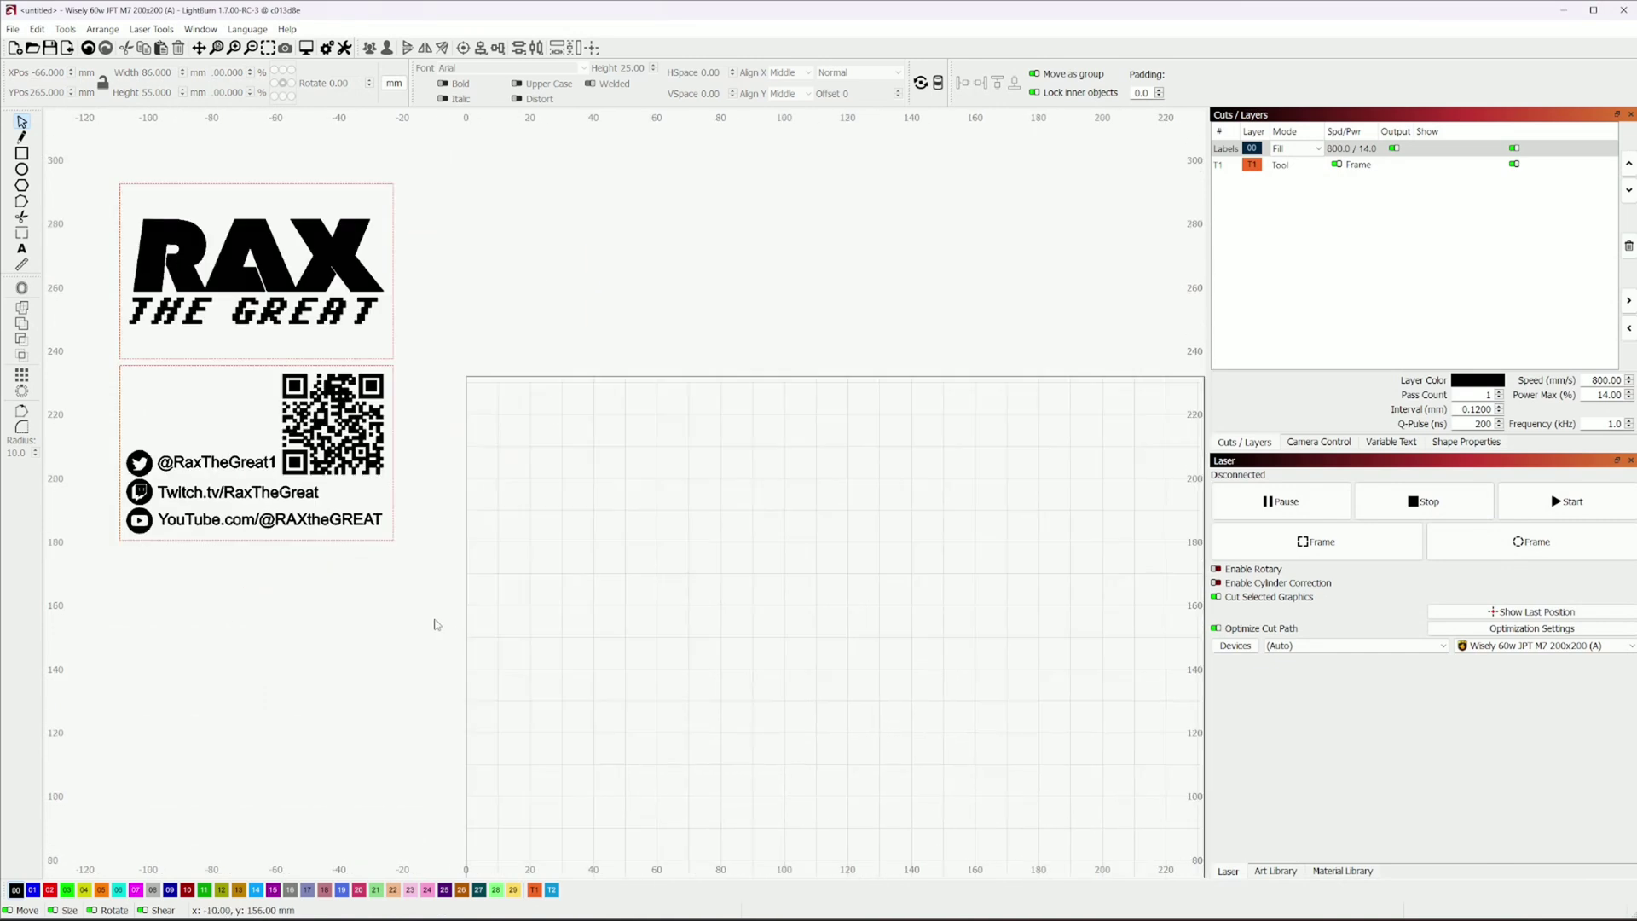
{"action": "scroll", "coordinate": [435, 625], "scroll_direction": "down", "scroll_amount": 1}
{"action": "left_click", "coordinate": [232, 252]}
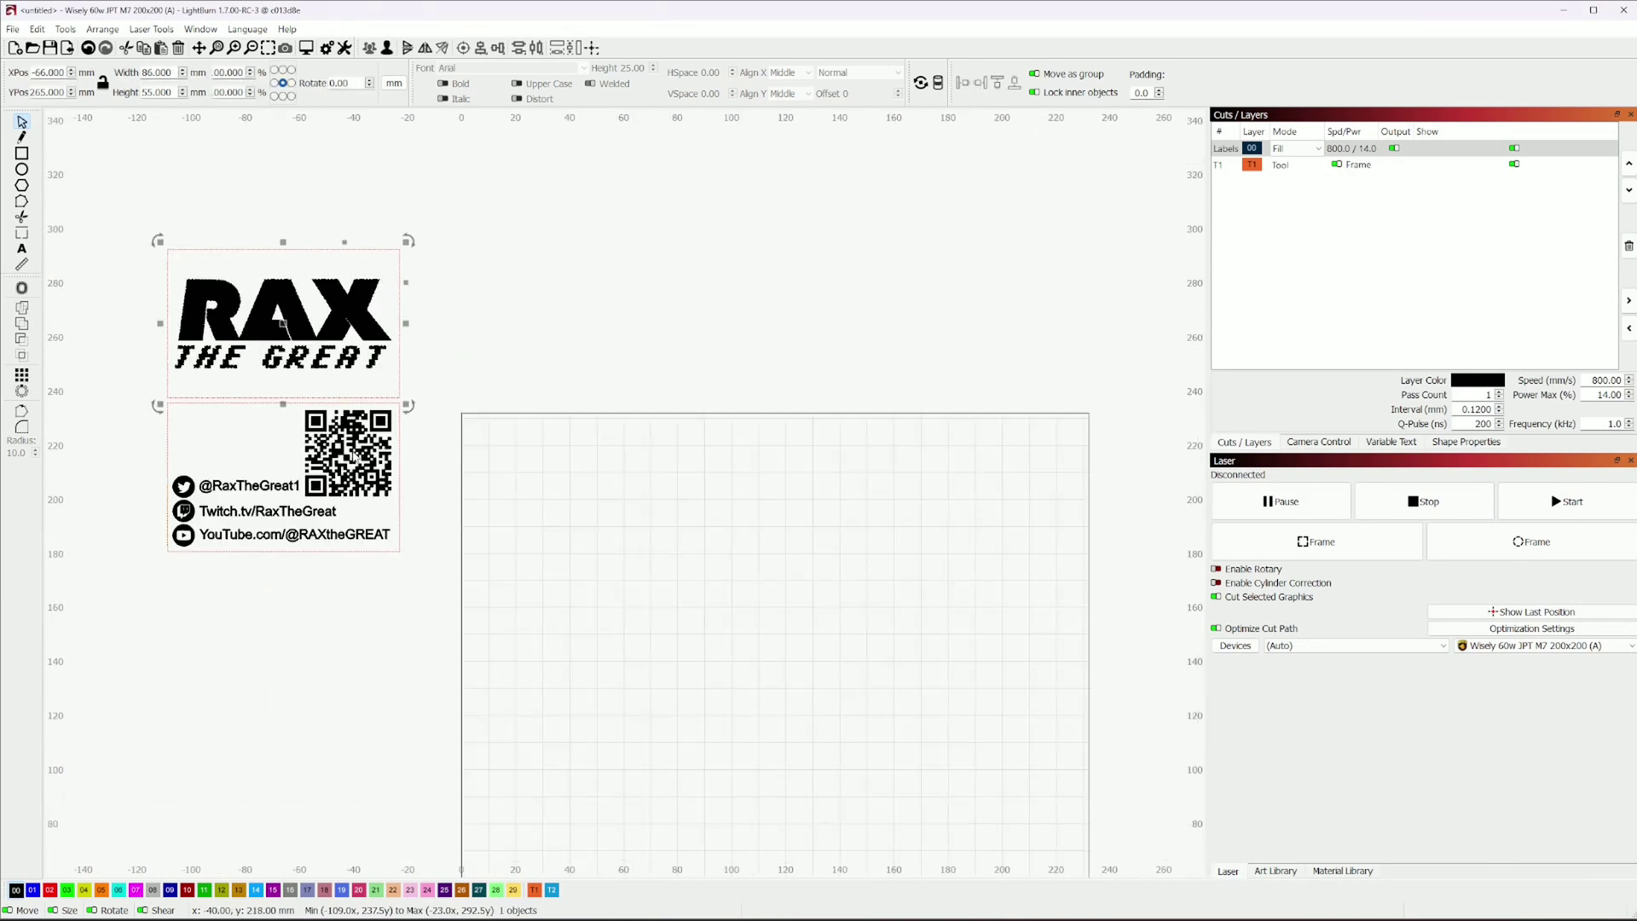
{"action": "key", "text": "p"}
{"action": "left_click_drag", "start_coordinate": [786, 614], "coordinate": [587, 408]}
{"action": "left_click", "coordinate": [650, 489]}
{"action": "scroll", "coordinate": [230, 677], "scroll_direction": "down", "scroll_amount": 1}
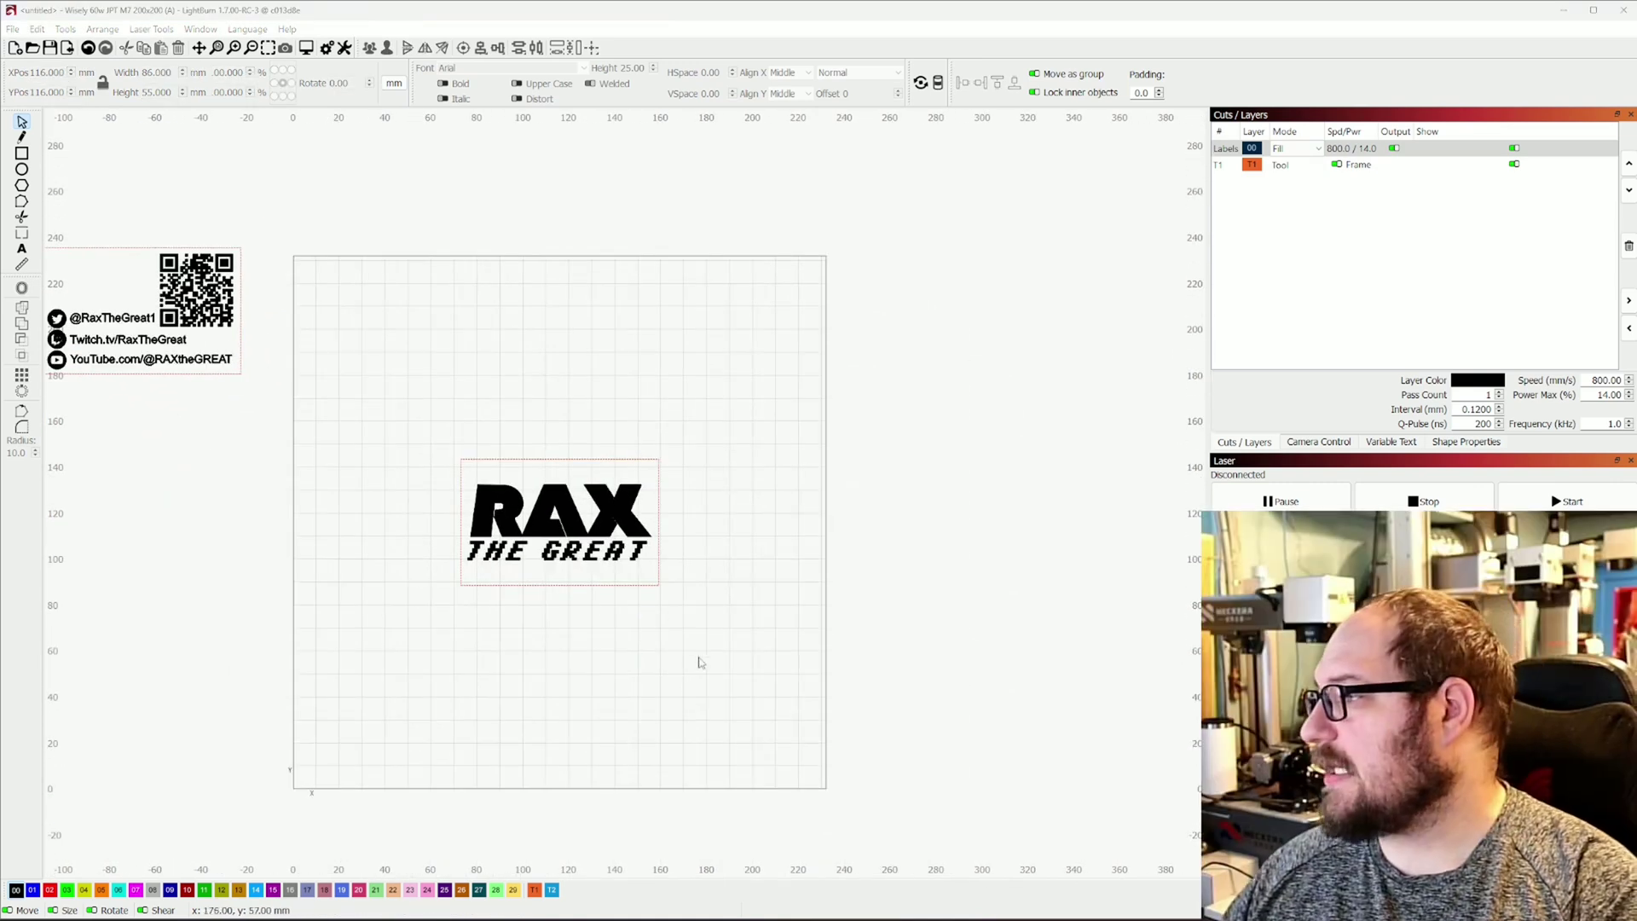
{"action": "left_click_drag", "start_coordinate": [698, 662], "coordinate": [392, 482]}
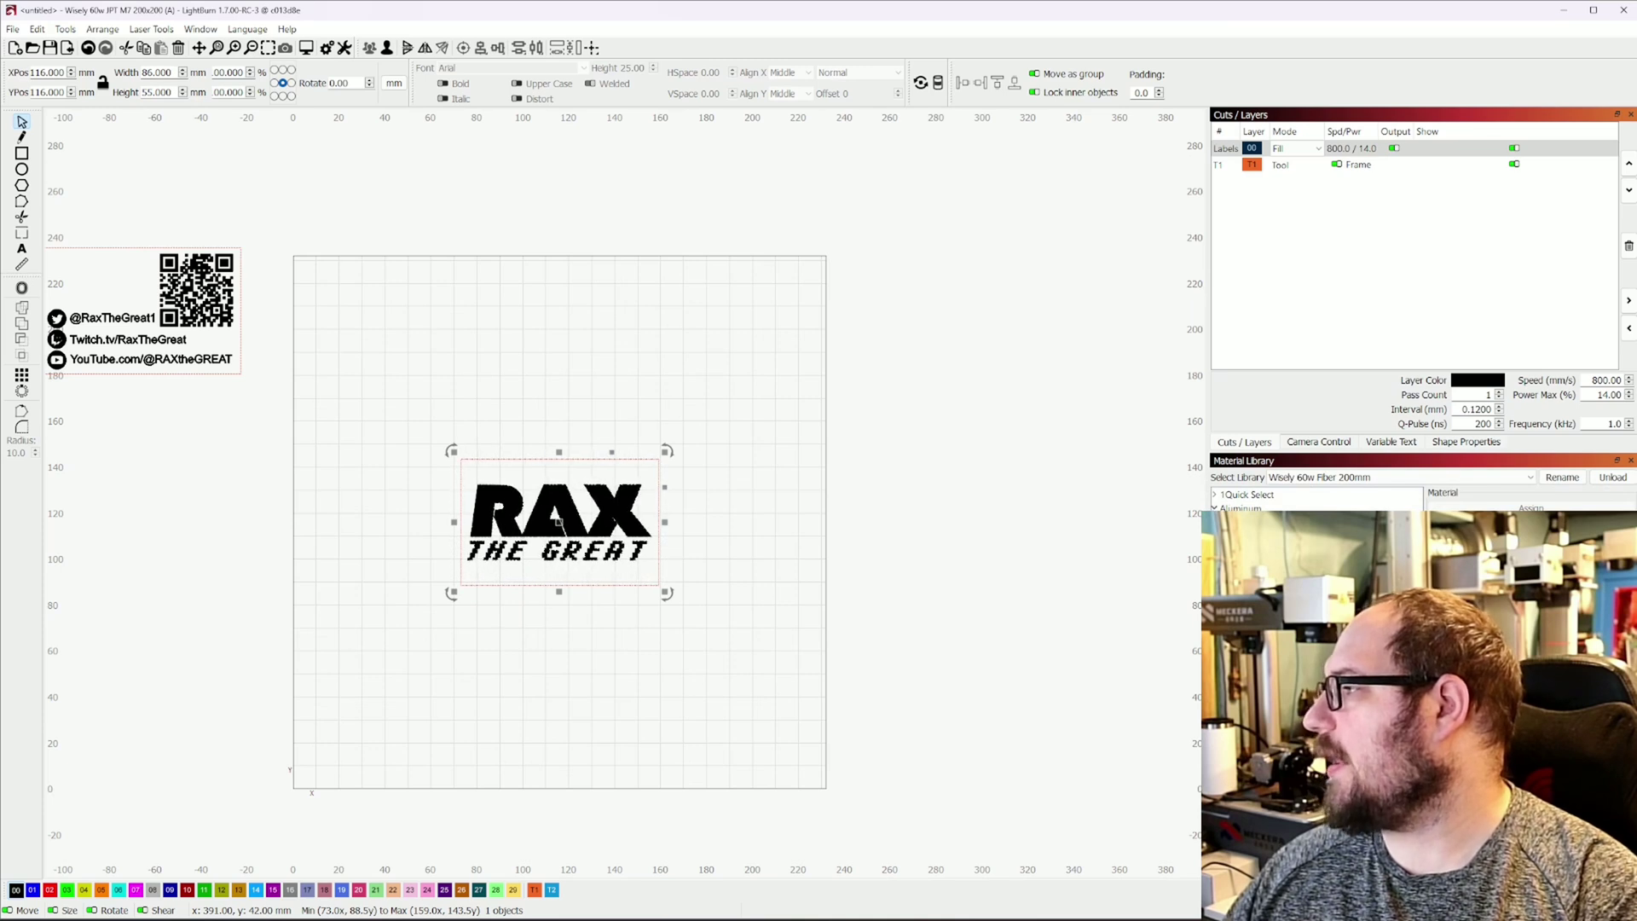
Step: Apply the fiber preset (750 mm/s, 23% power, 0.025 mm, 45 kHz) to the Labels layer and review it
{"action": "left_click", "coordinate": [1531, 507]}
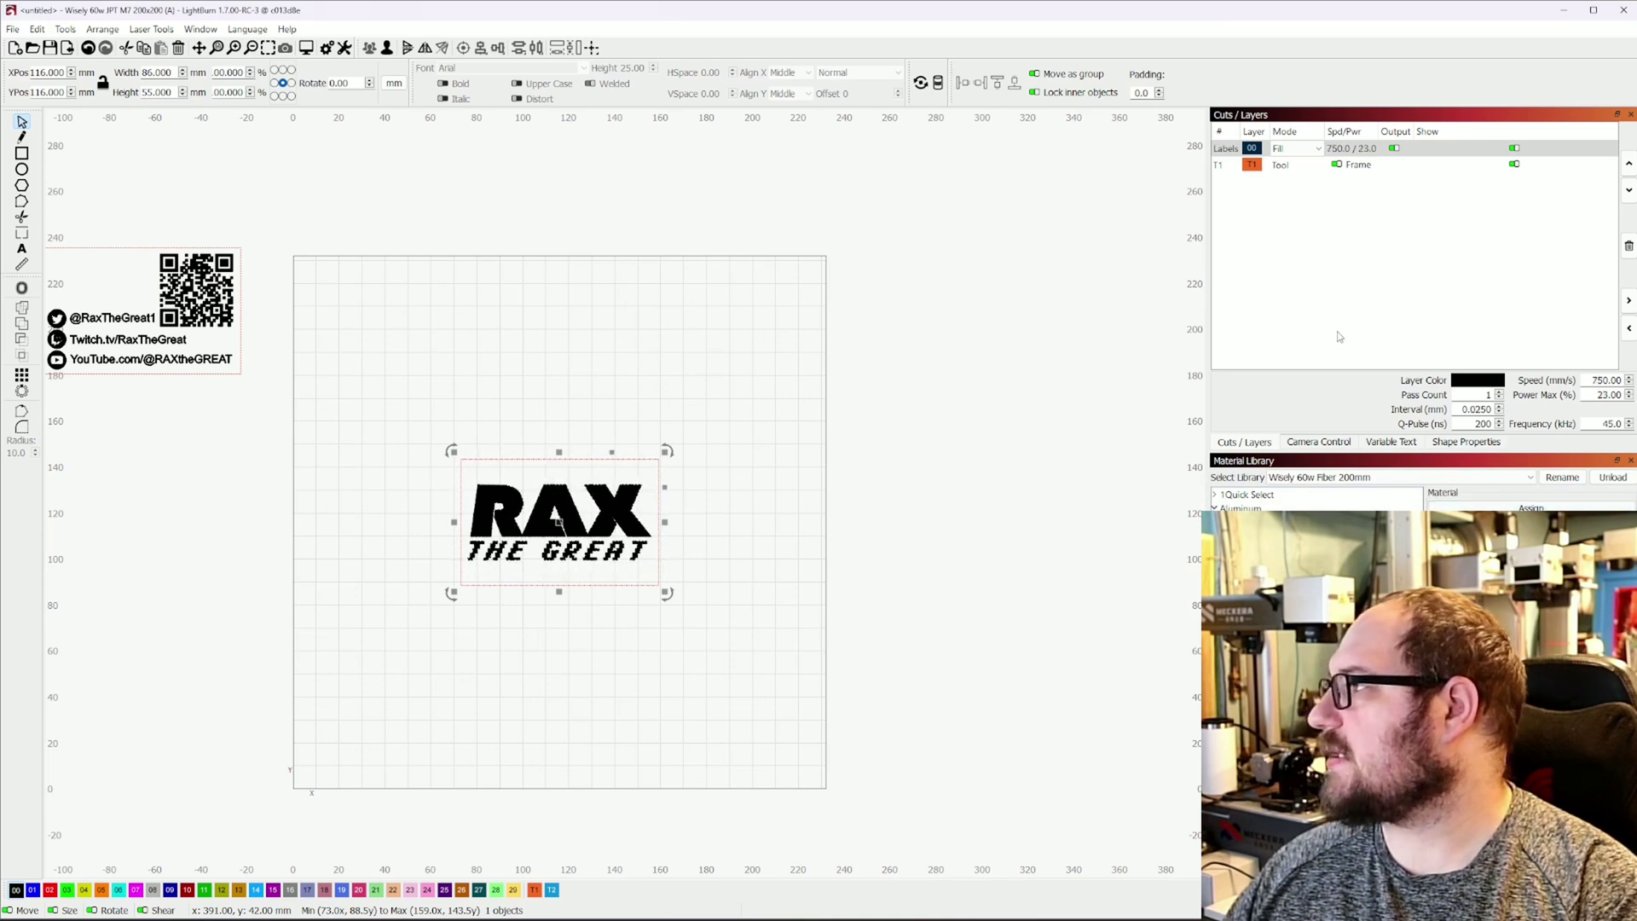
{"action": "double_click", "coordinate": [1297, 214]}
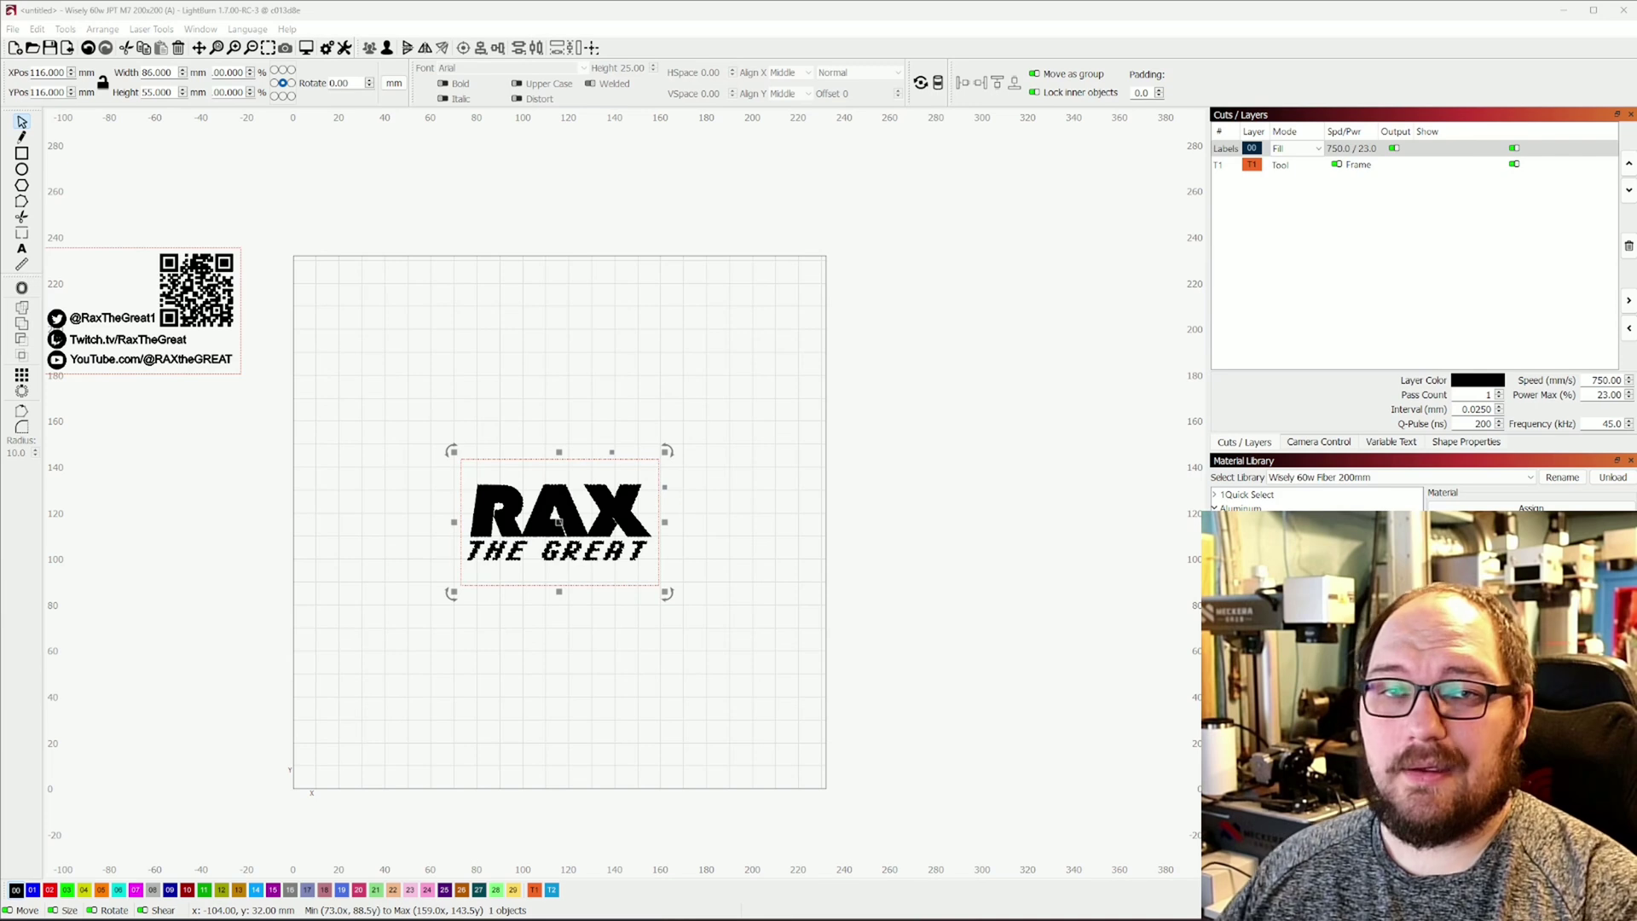
Step: Deselect the logo and the card's back-side group
{"action": "left_click", "coordinate": [698, 654]}
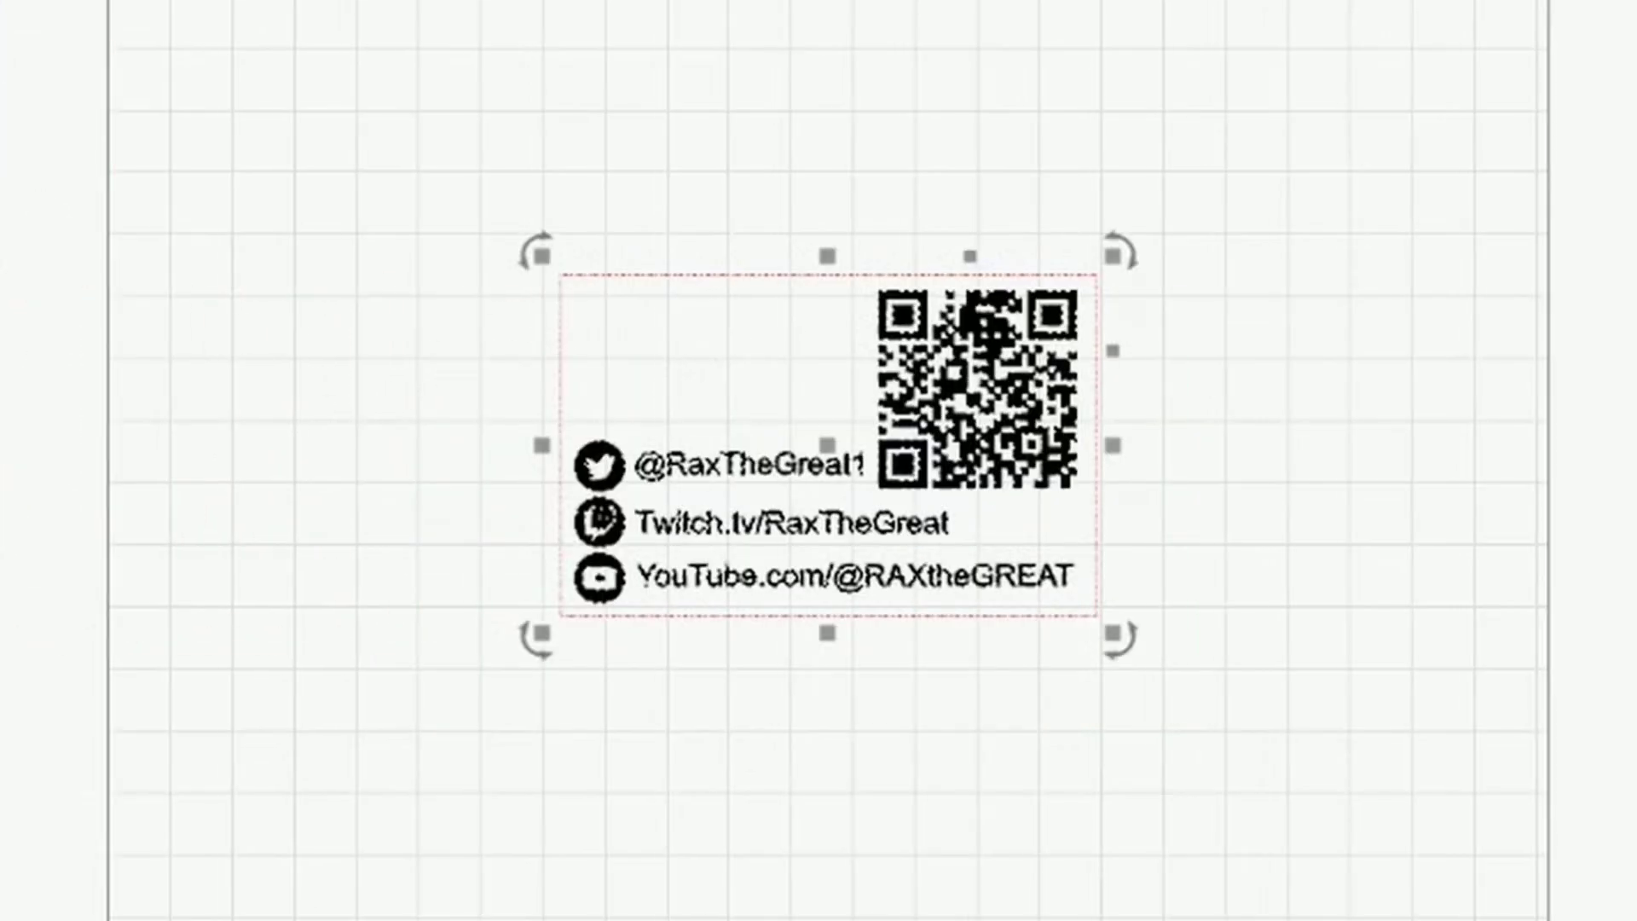
{"action": "left_click", "coordinate": [438, 150]}
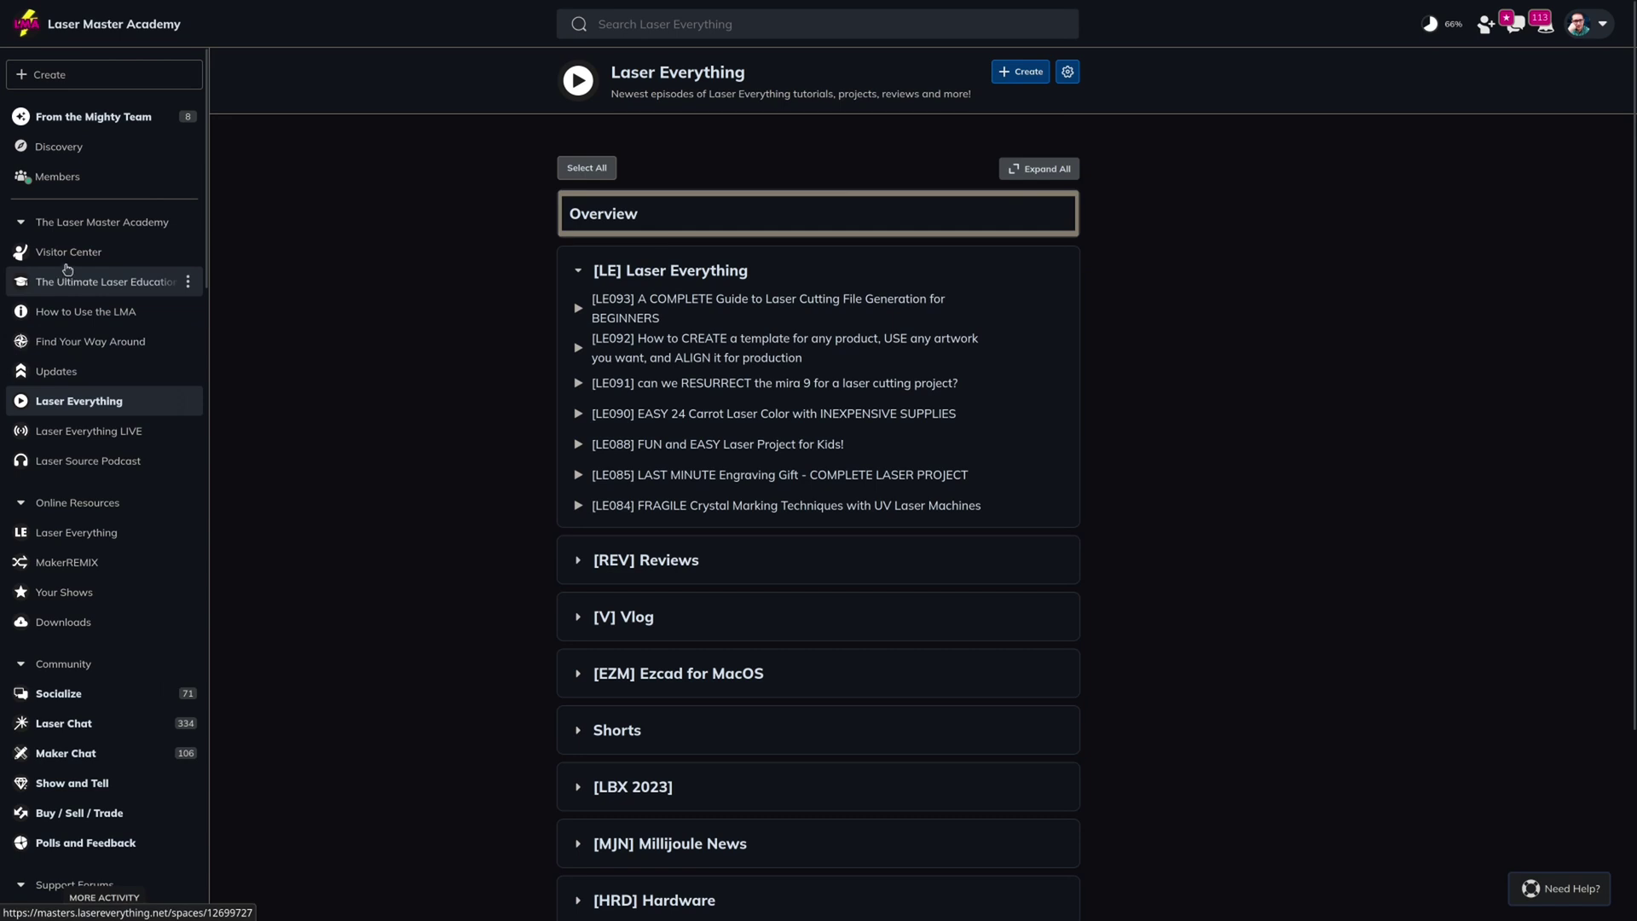
Step: Open the Visitor Center page and read down to its Call To Action and member comments
{"action": "left_click", "coordinate": [70, 265]}
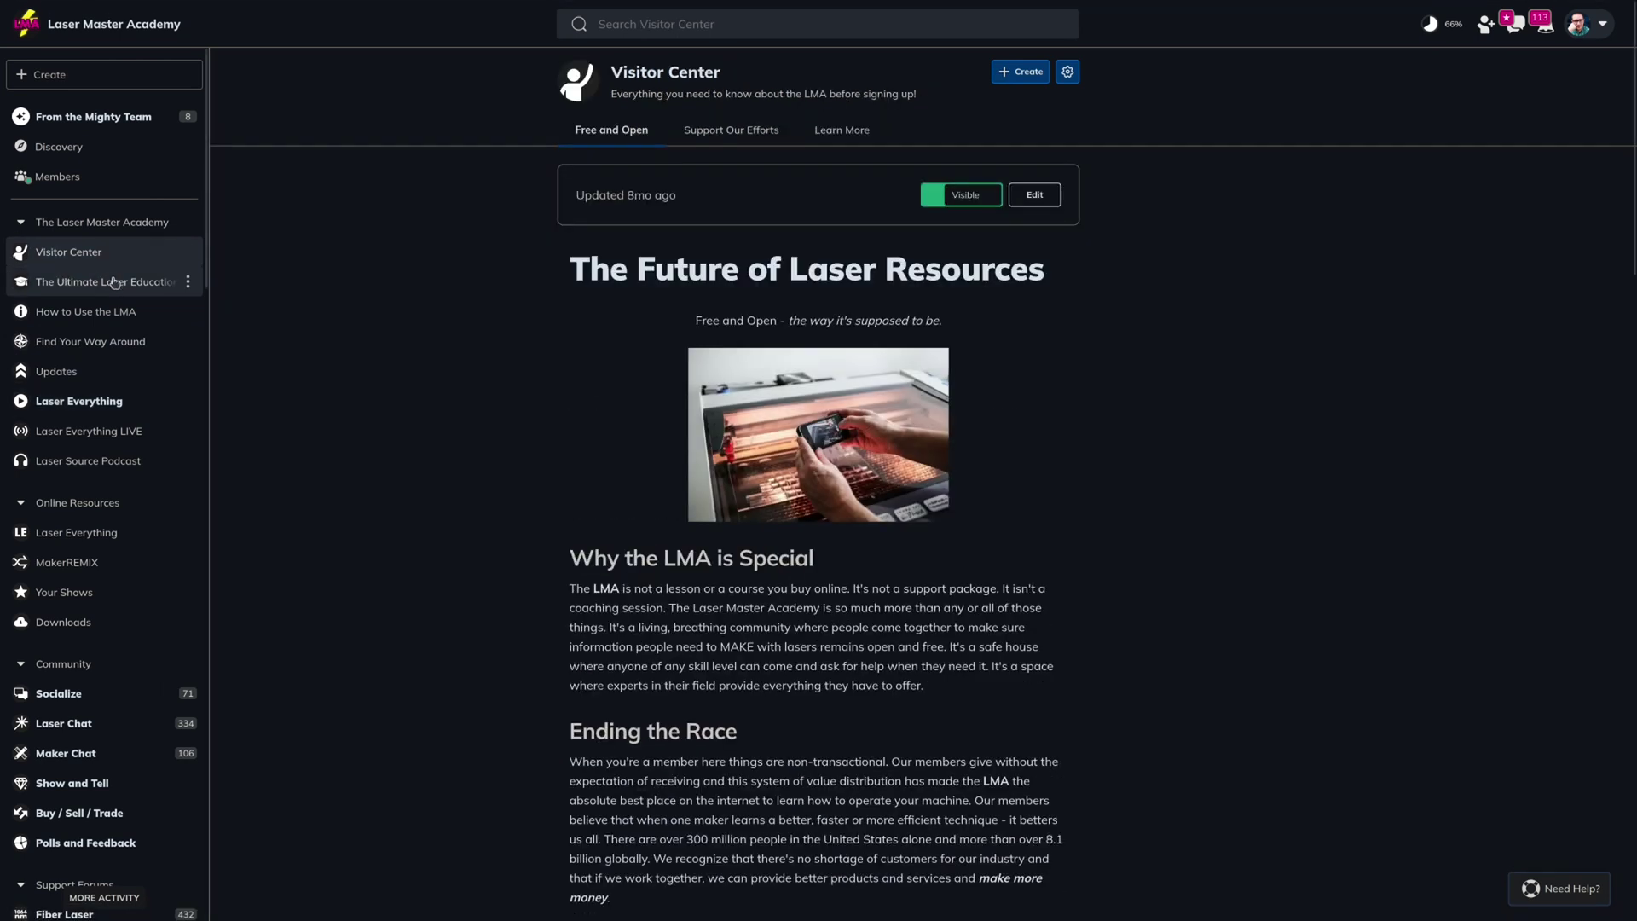
{"action": "scroll", "coordinate": [431, 410], "scroll_direction": "down", "scroll_amount": 10}
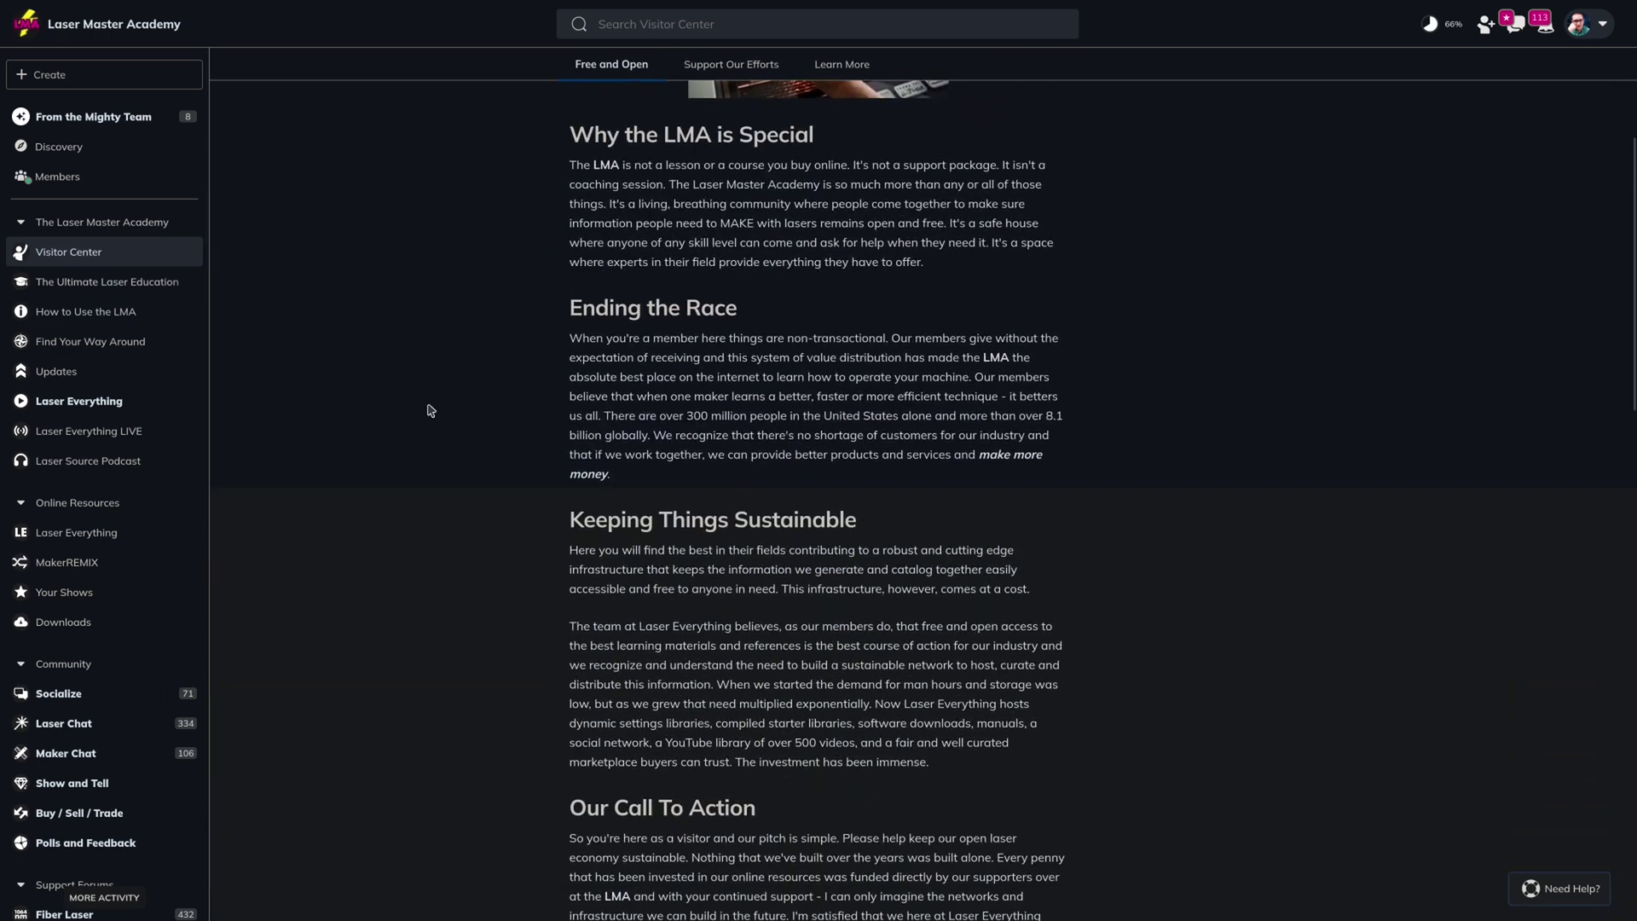
{"action": "scroll", "coordinate": [429, 411], "scroll_direction": "down", "scroll_amount": 4}
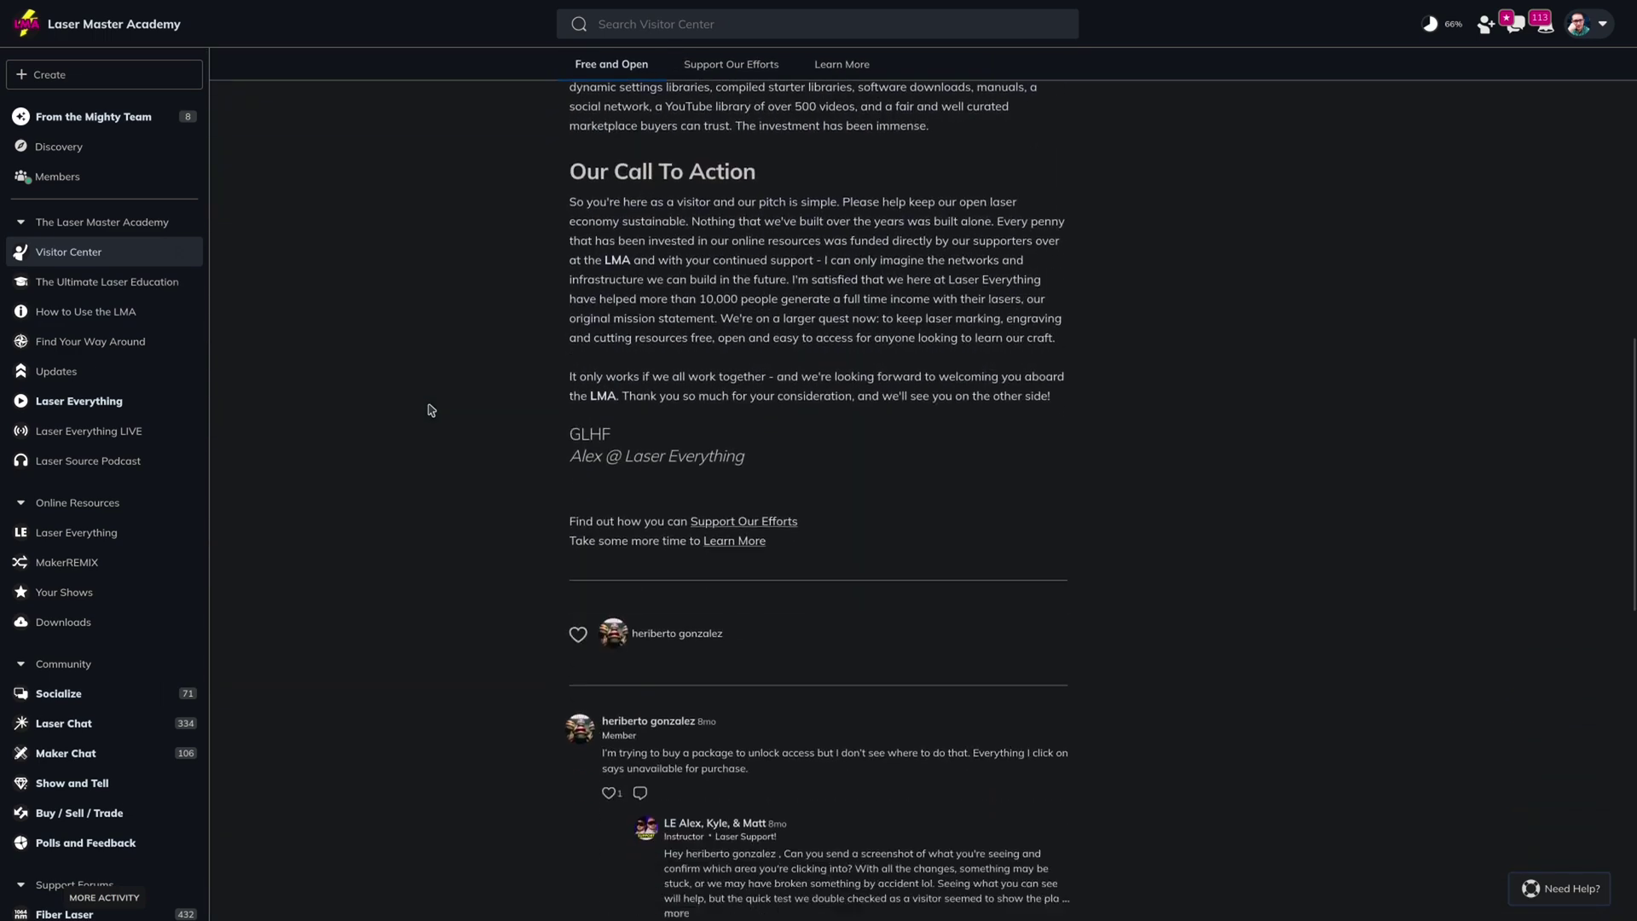